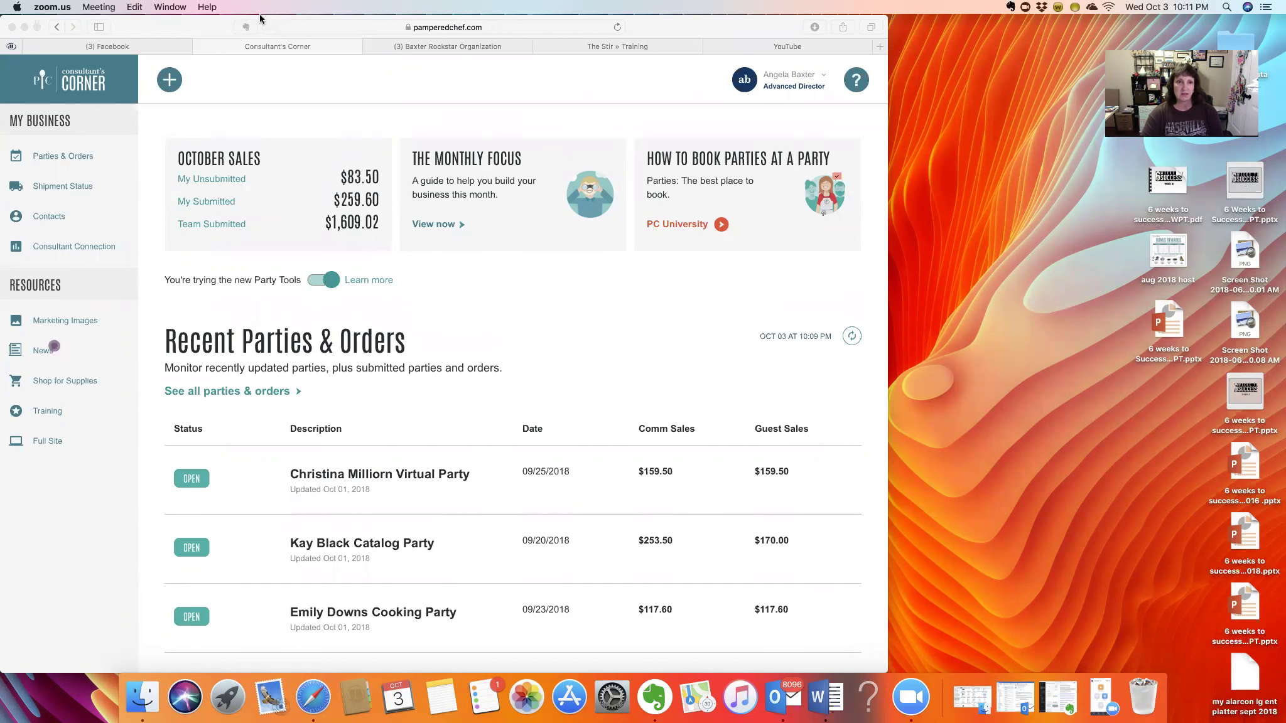
- Bring the dashboard's Safari window to the front and move it further right
left_click_drag(199, 28, 314, 26)
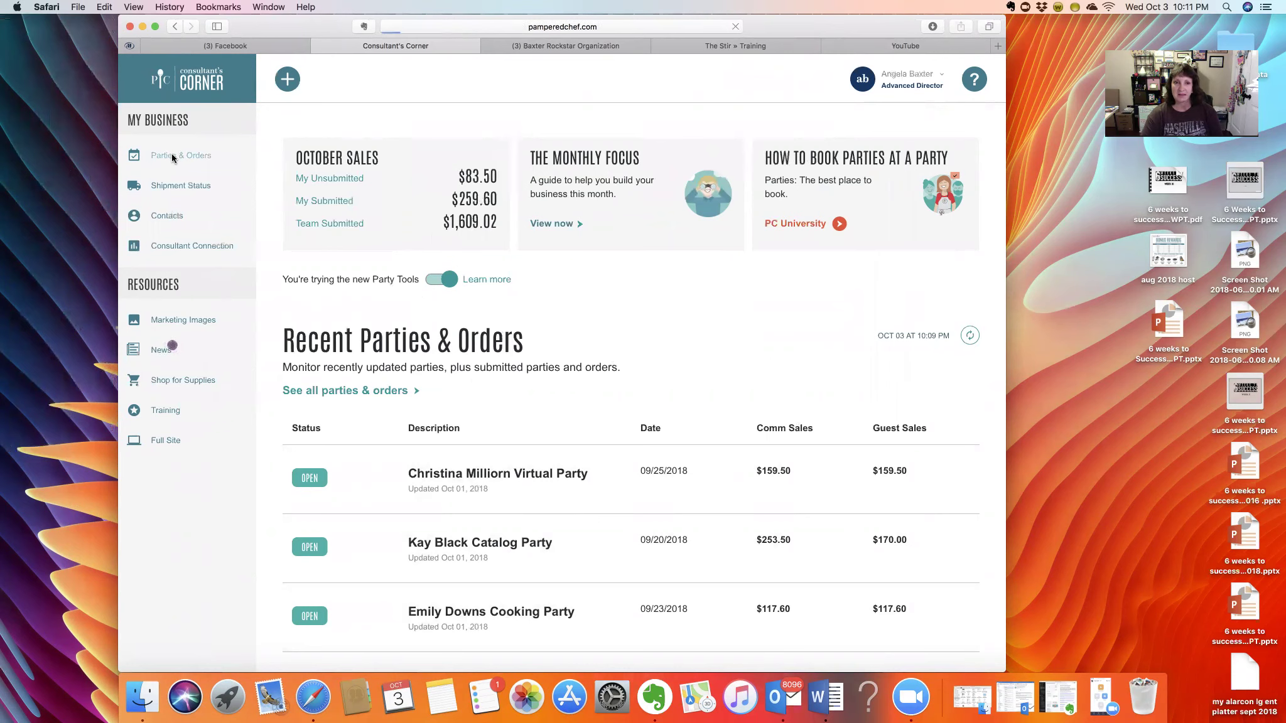
- Go to Parties & Orders, then start a new party and cancel it
left_click(174, 158)
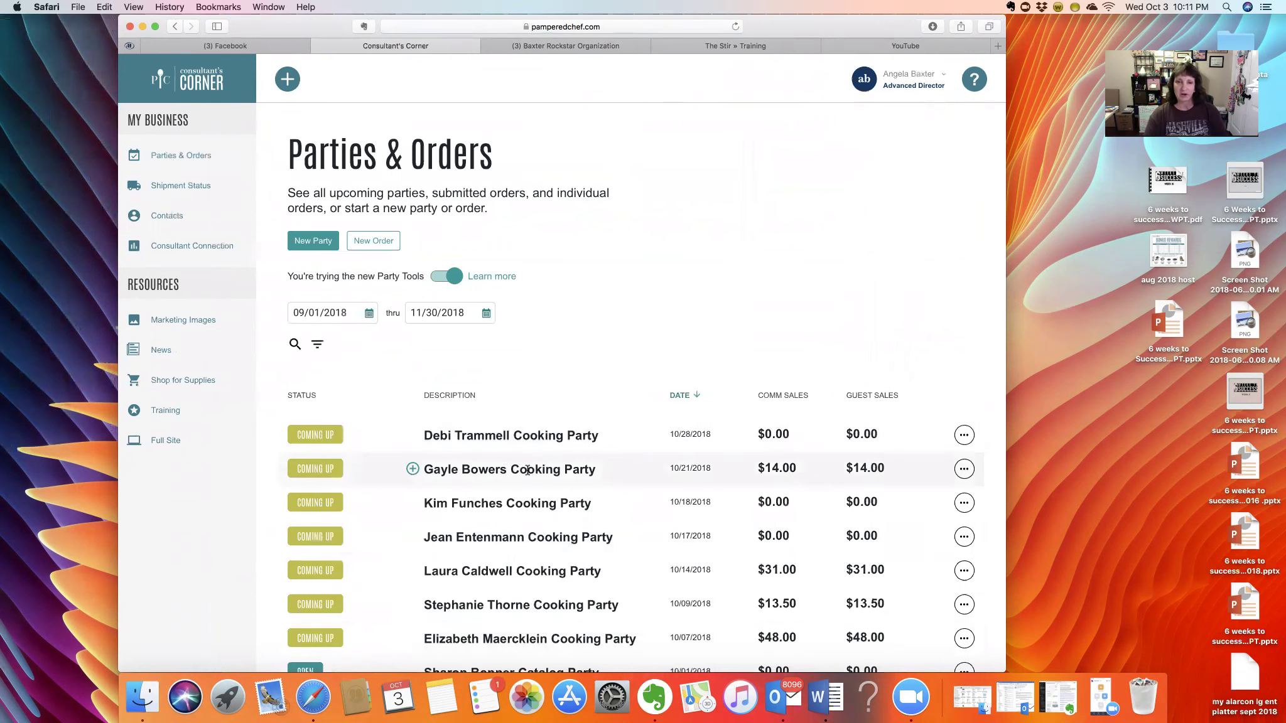
left_click(311, 241)
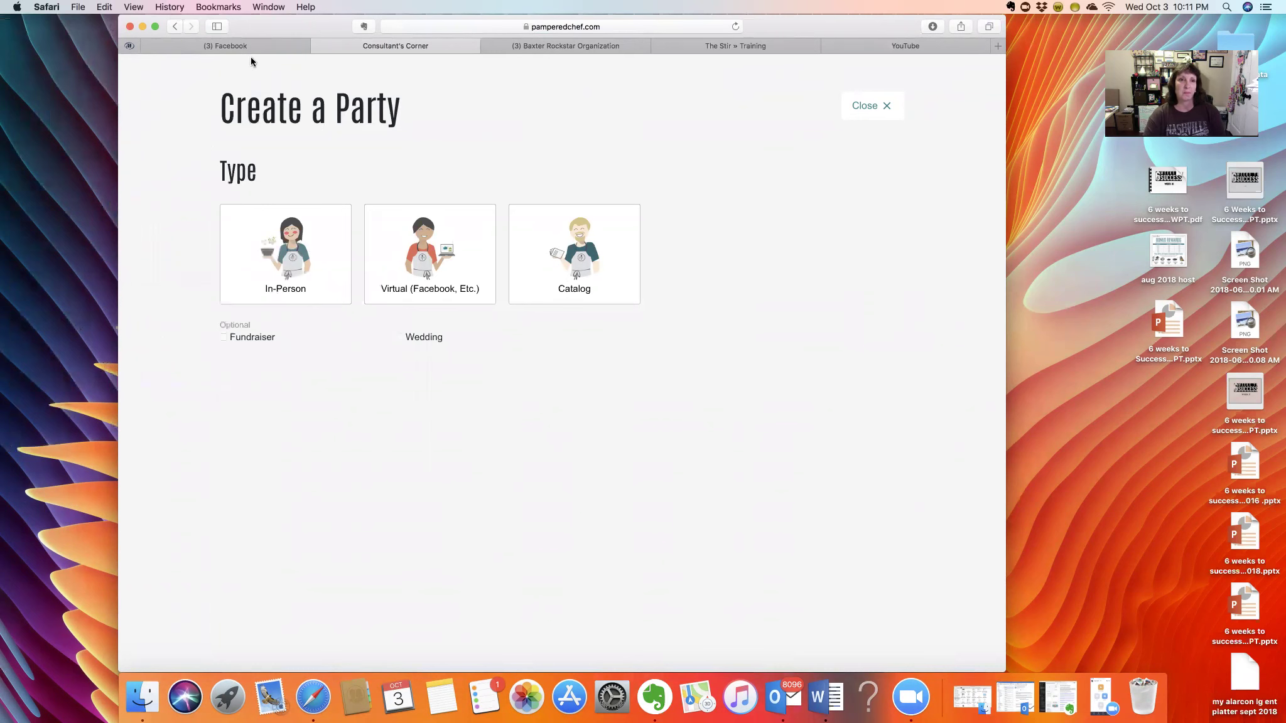
left_click(881, 107)
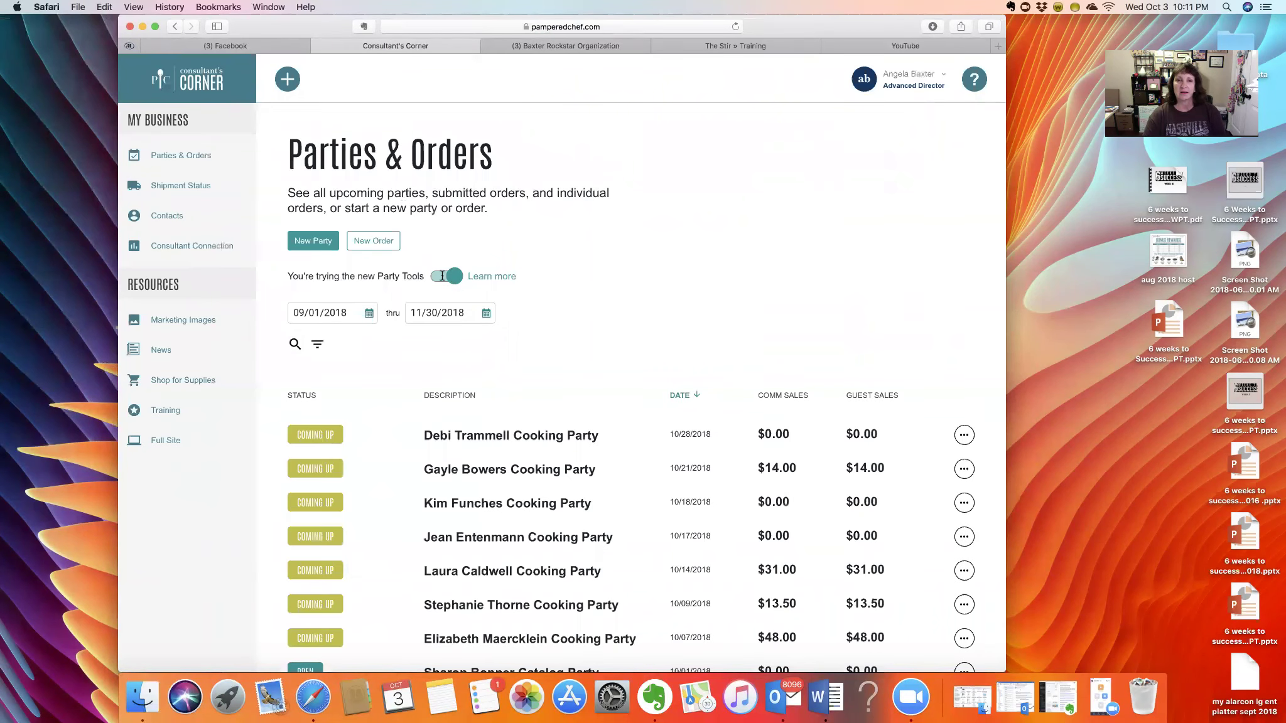
- Turn the new Party Tools off and back on, then list all parties and orders
left_click(432, 277)
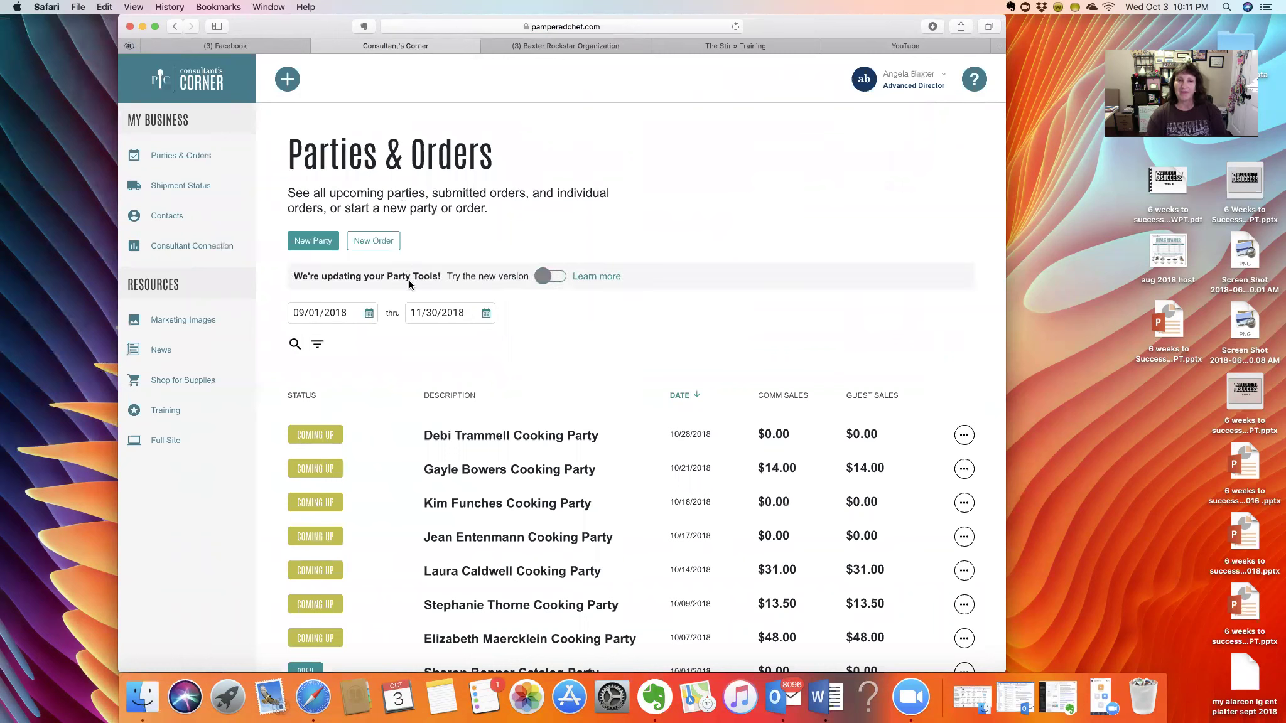
left_click(308, 244)
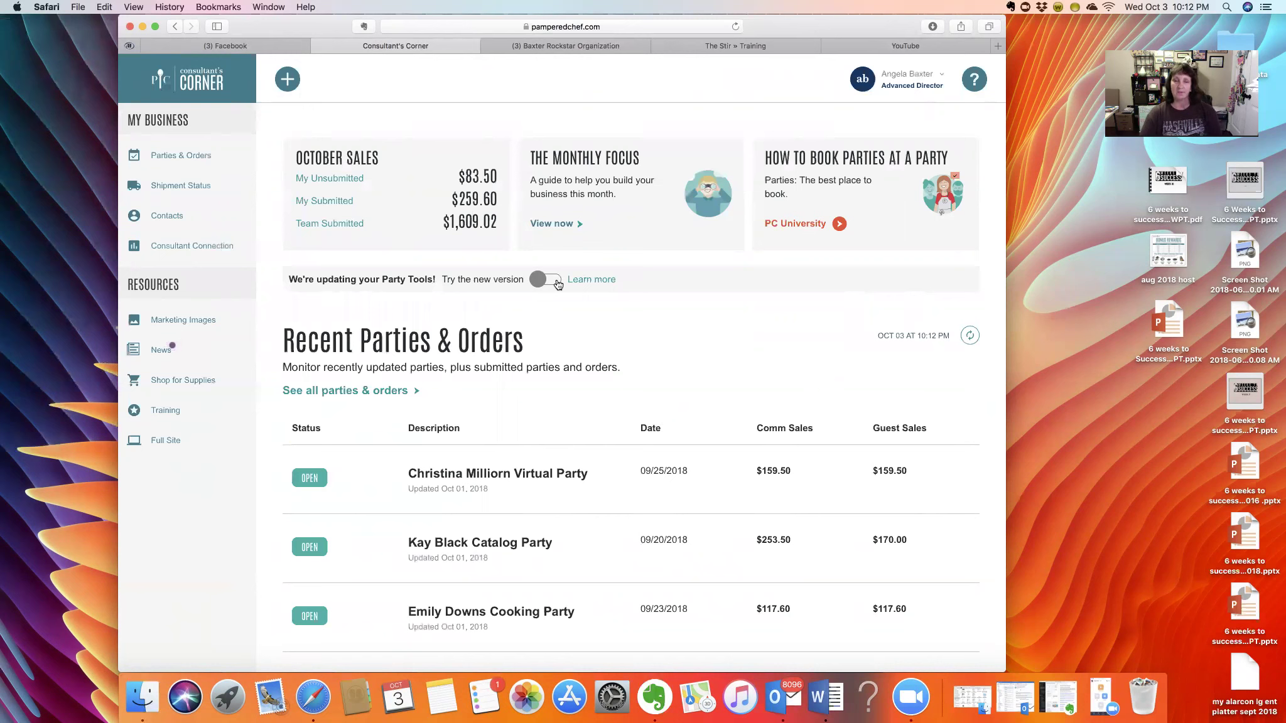
left_click(557, 285)
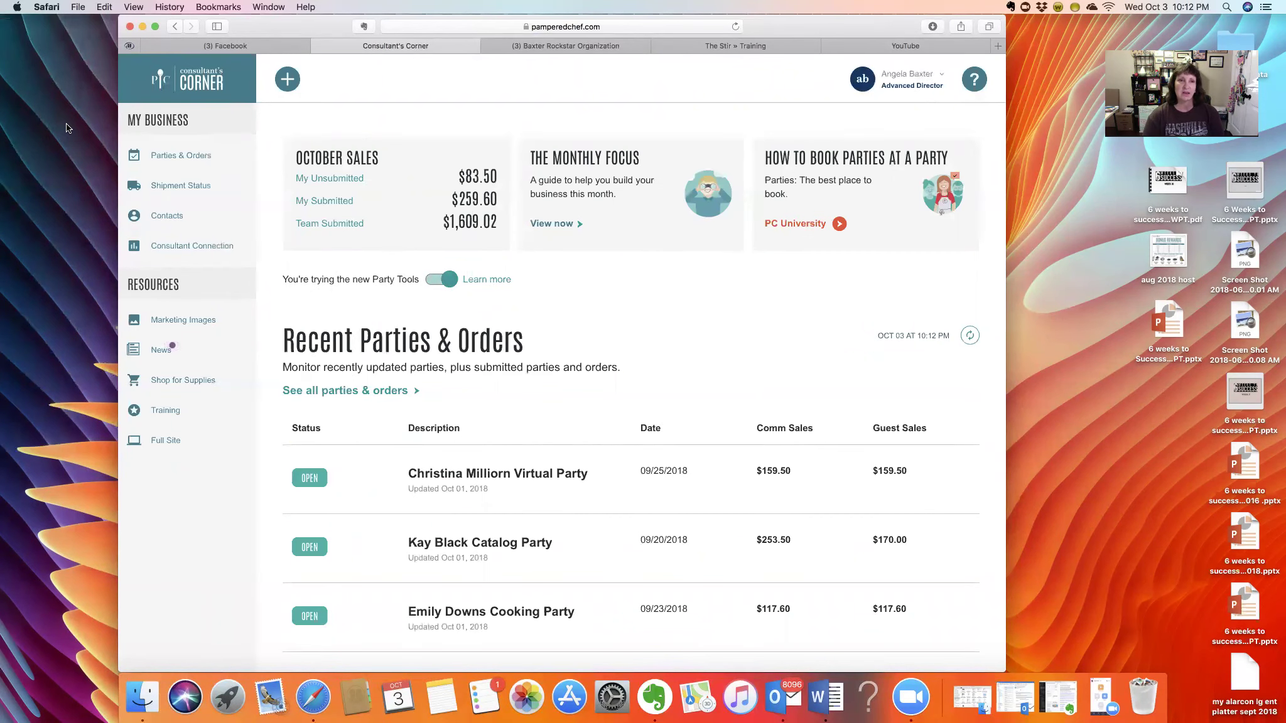
left_click(325, 390)
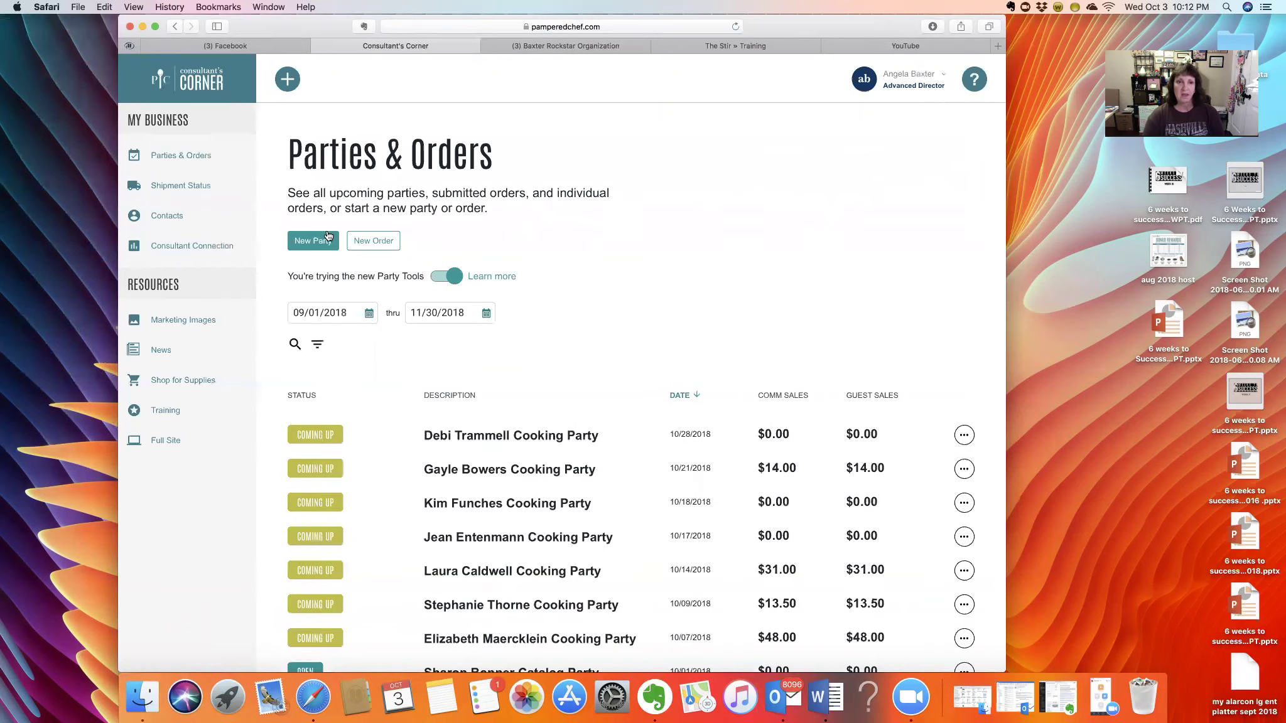
- Start a new party and make it an In-Person party
left_click(328, 236)
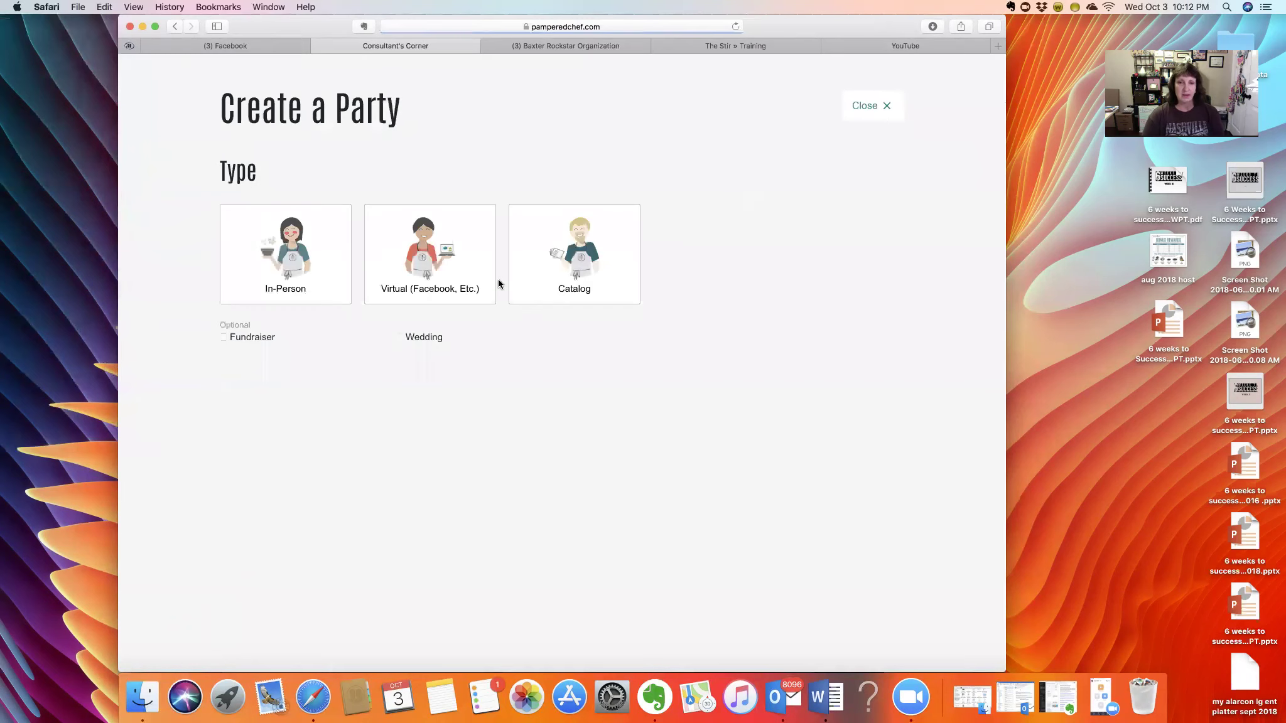
left_click(266, 278)
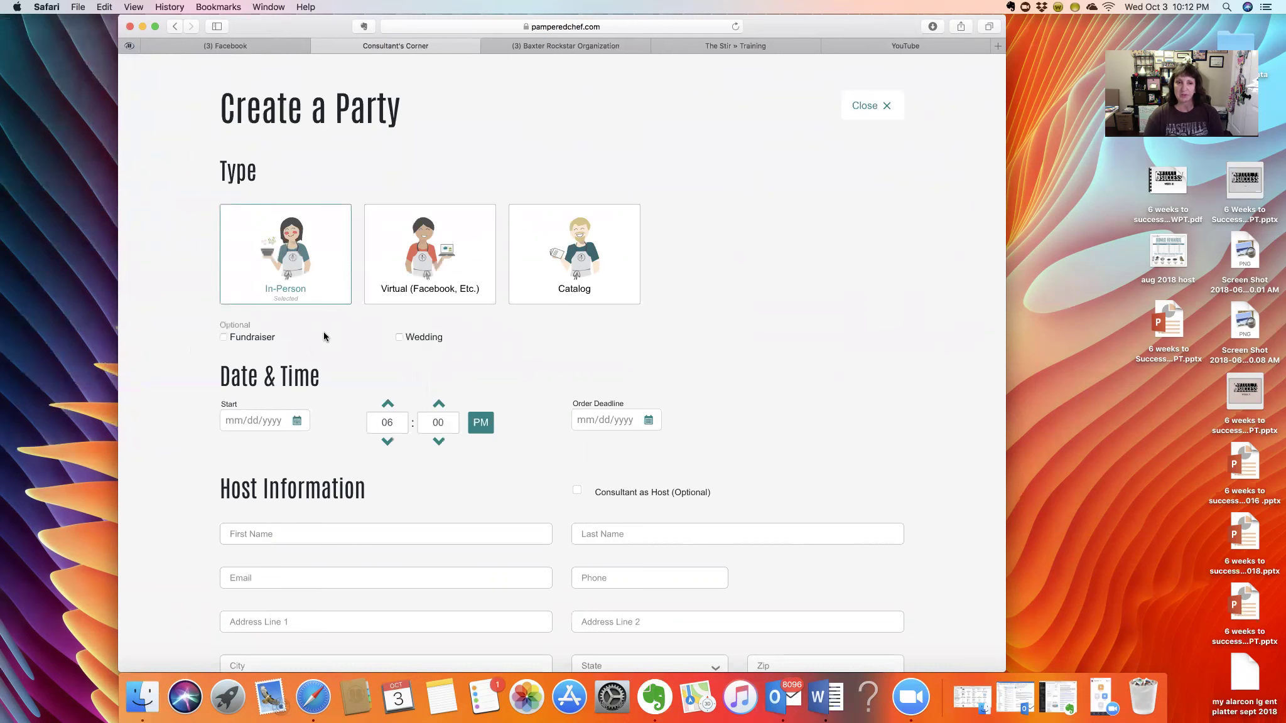
scroll(323, 337, "down", 2)
- Set the party start to 11/10/2018 at 12:00 PM and the order deadline to 11/15/2018
left_click(227, 381)
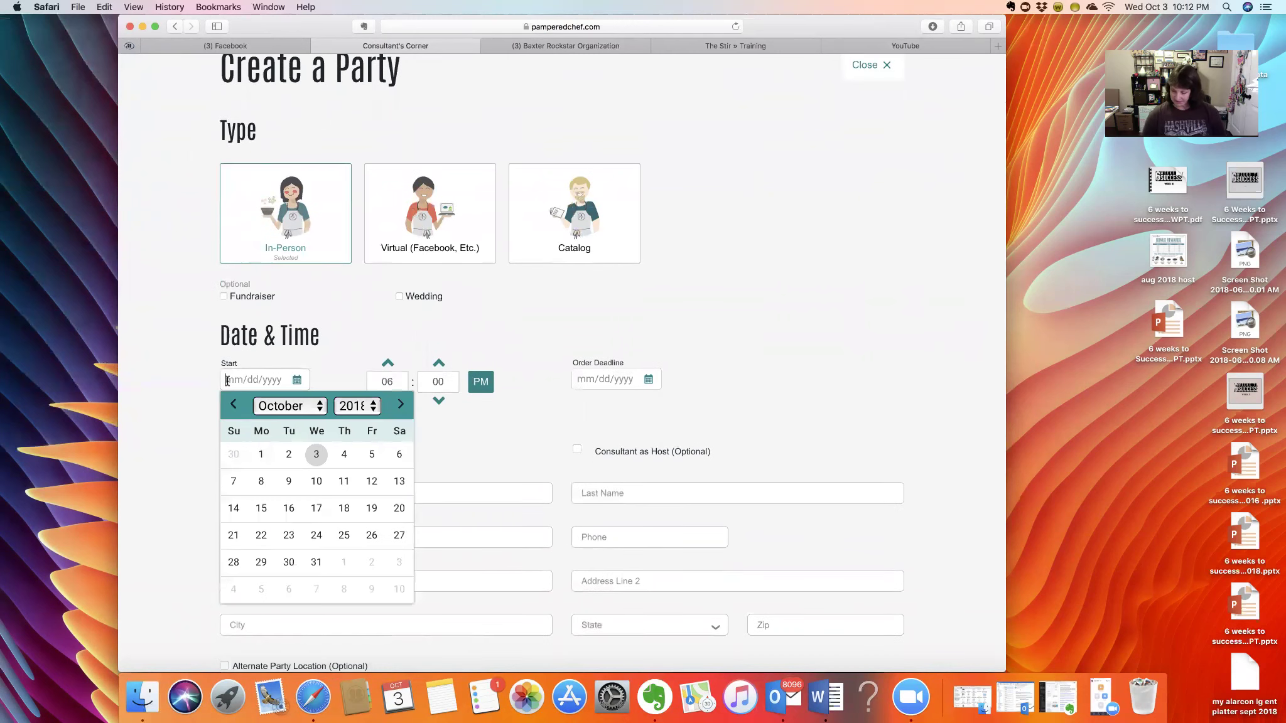
type("11")
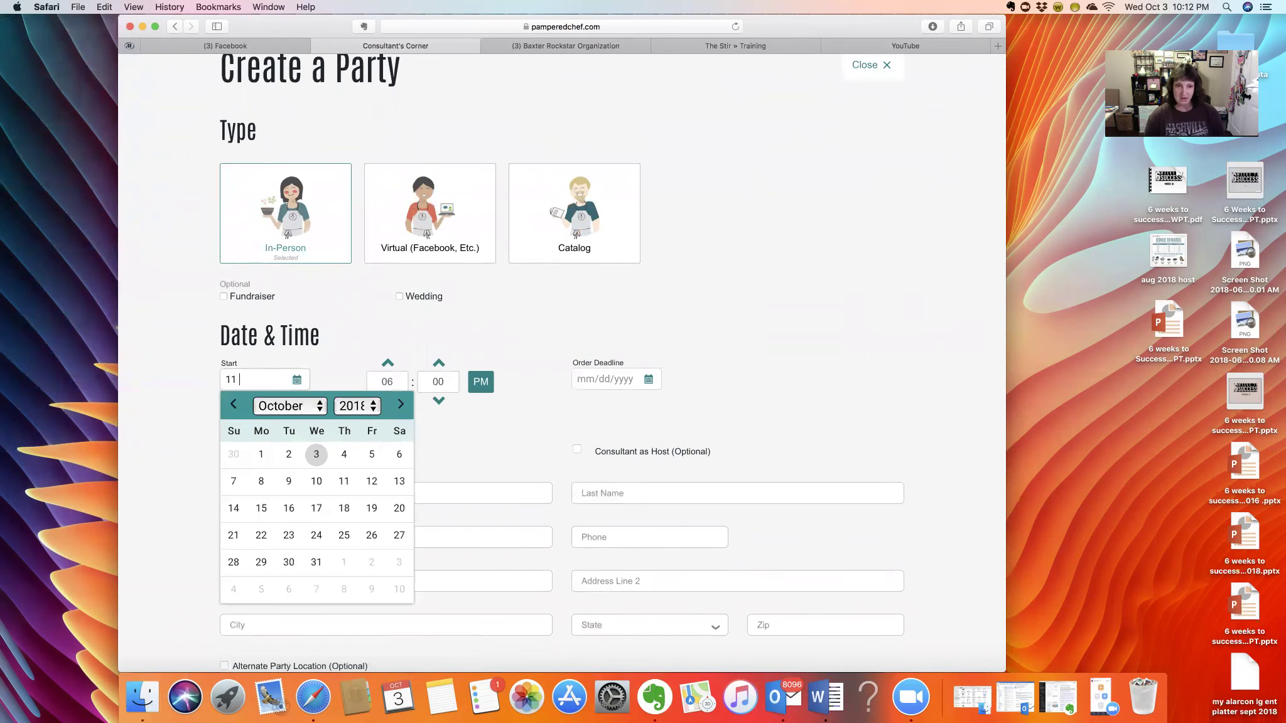
left_click(401, 405)
left_click(399, 482)
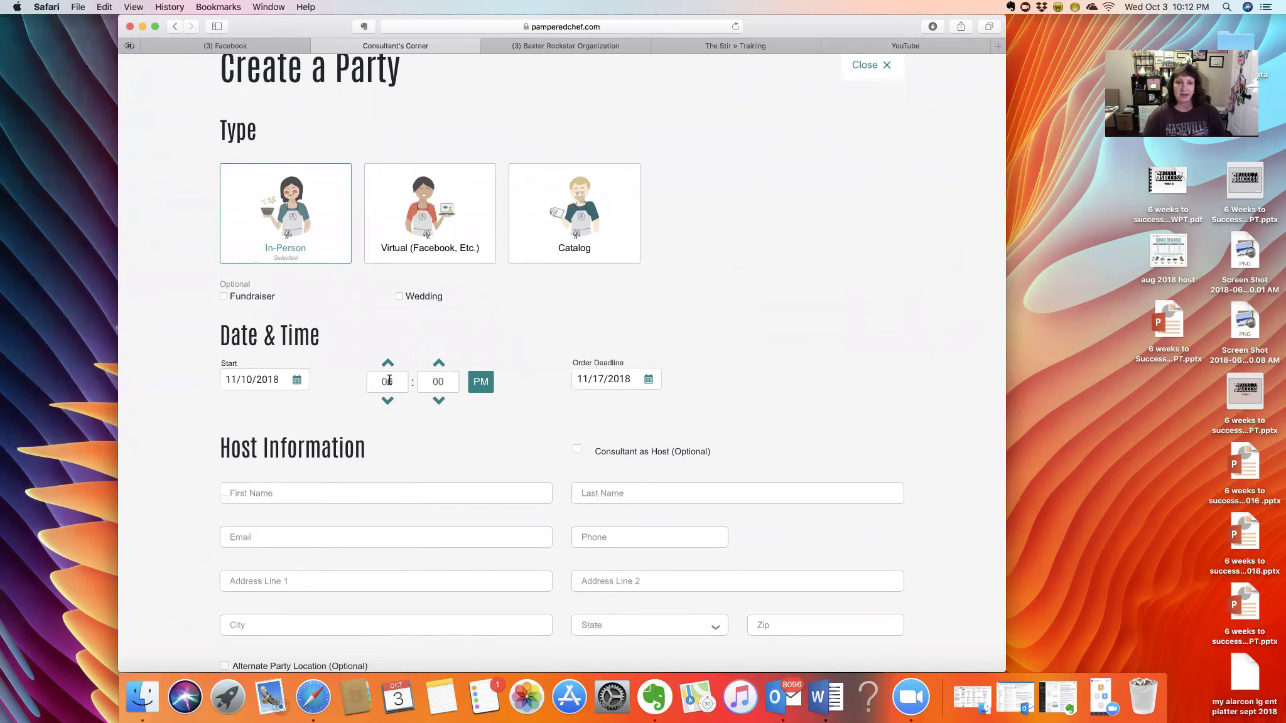
left_click(388, 382)
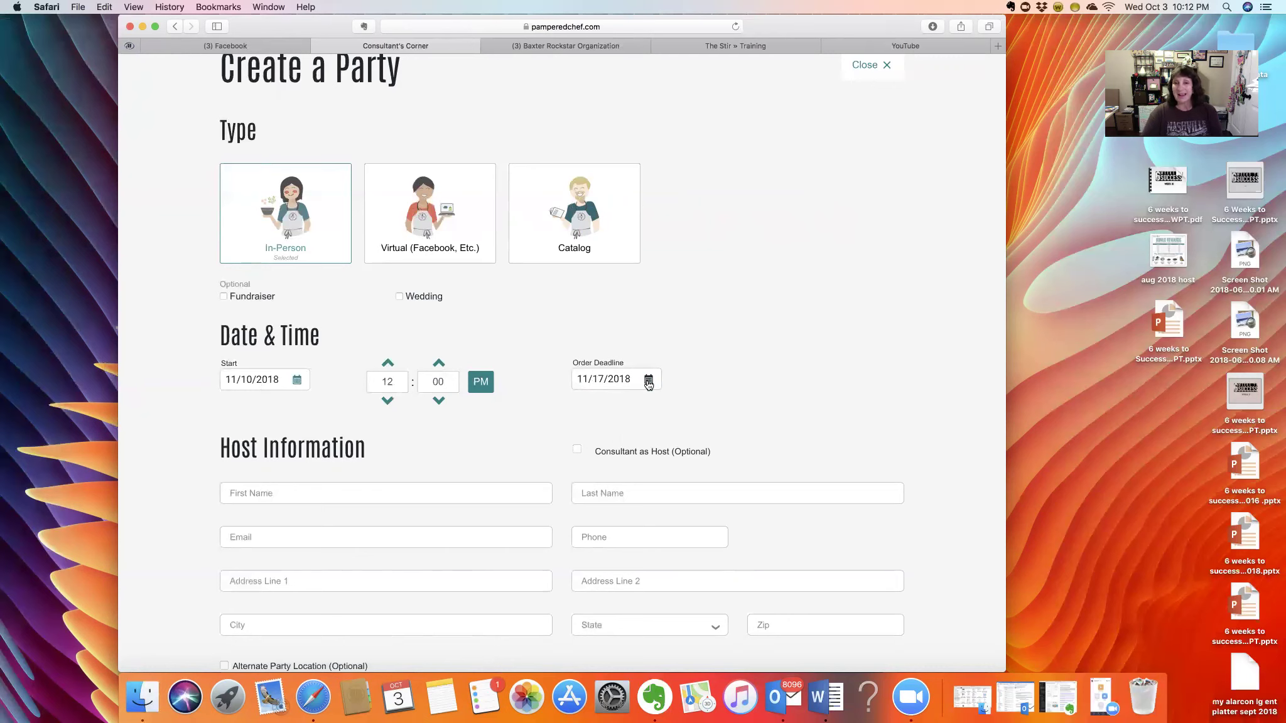
left_click(649, 380)
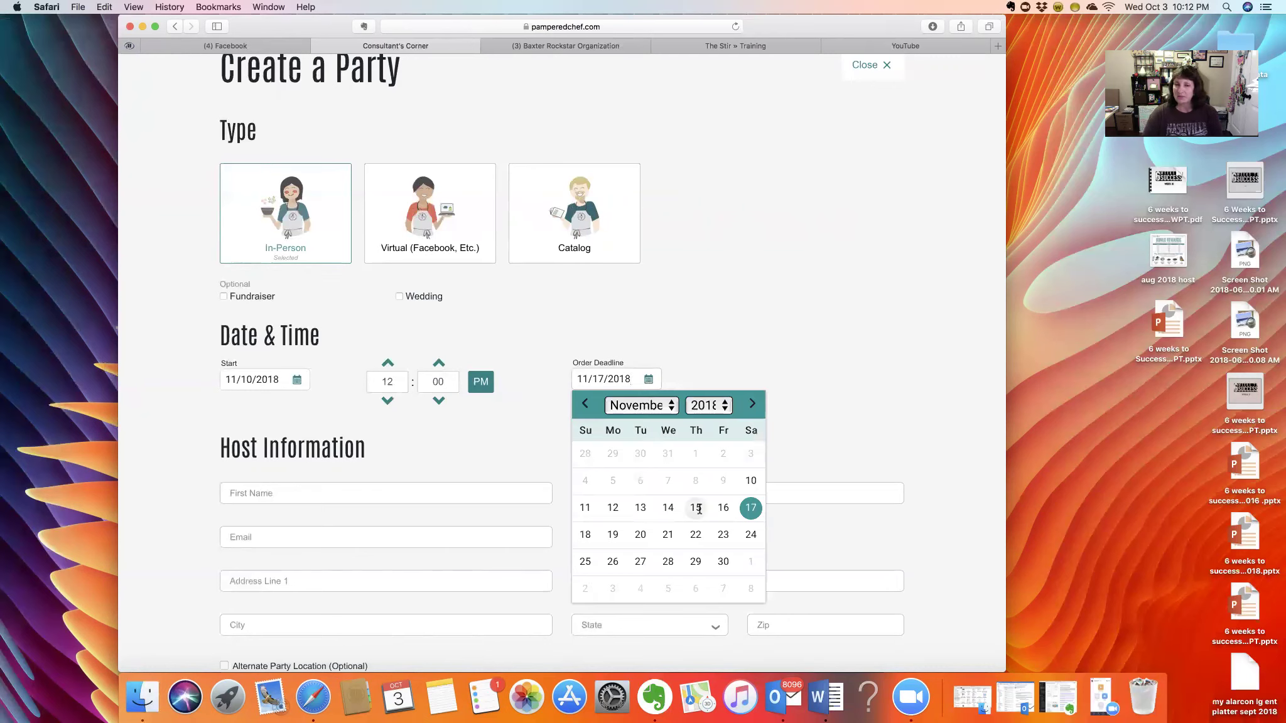
left_click(697, 507)
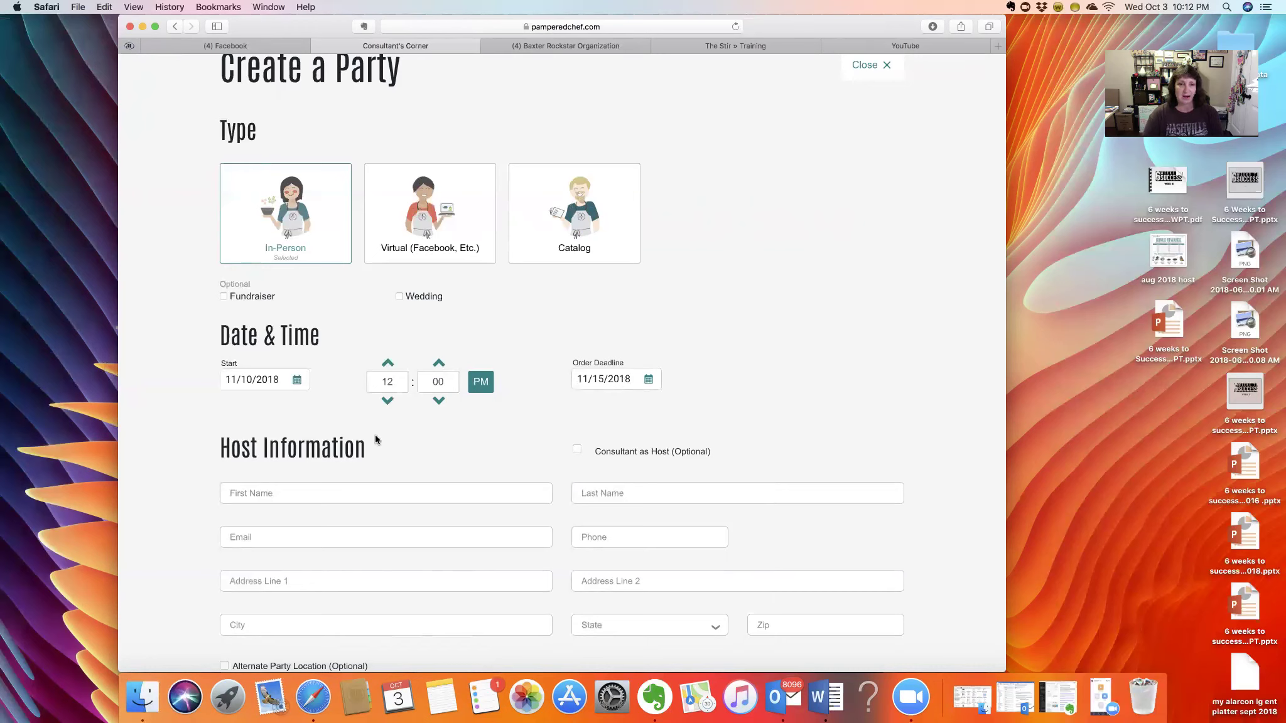
- Enter the host's first and last name and pick the matching saved contact to autofill their details
left_click(302, 490)
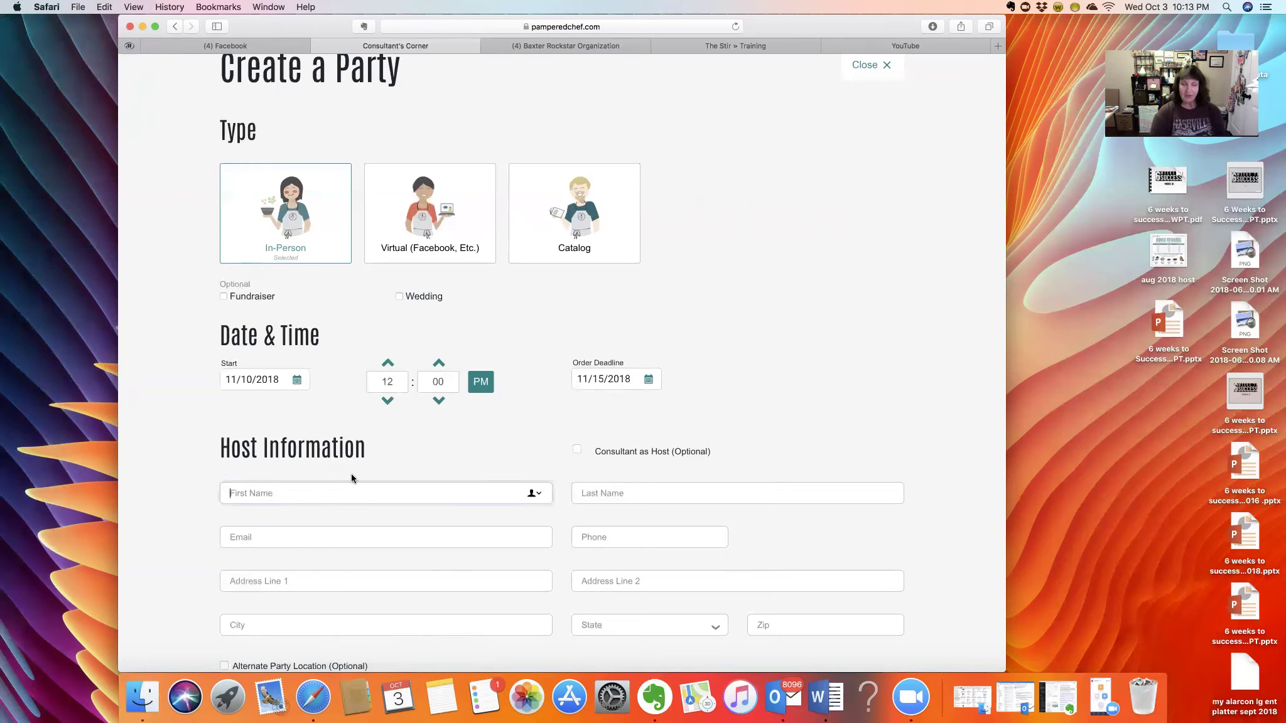
left_click(737, 493)
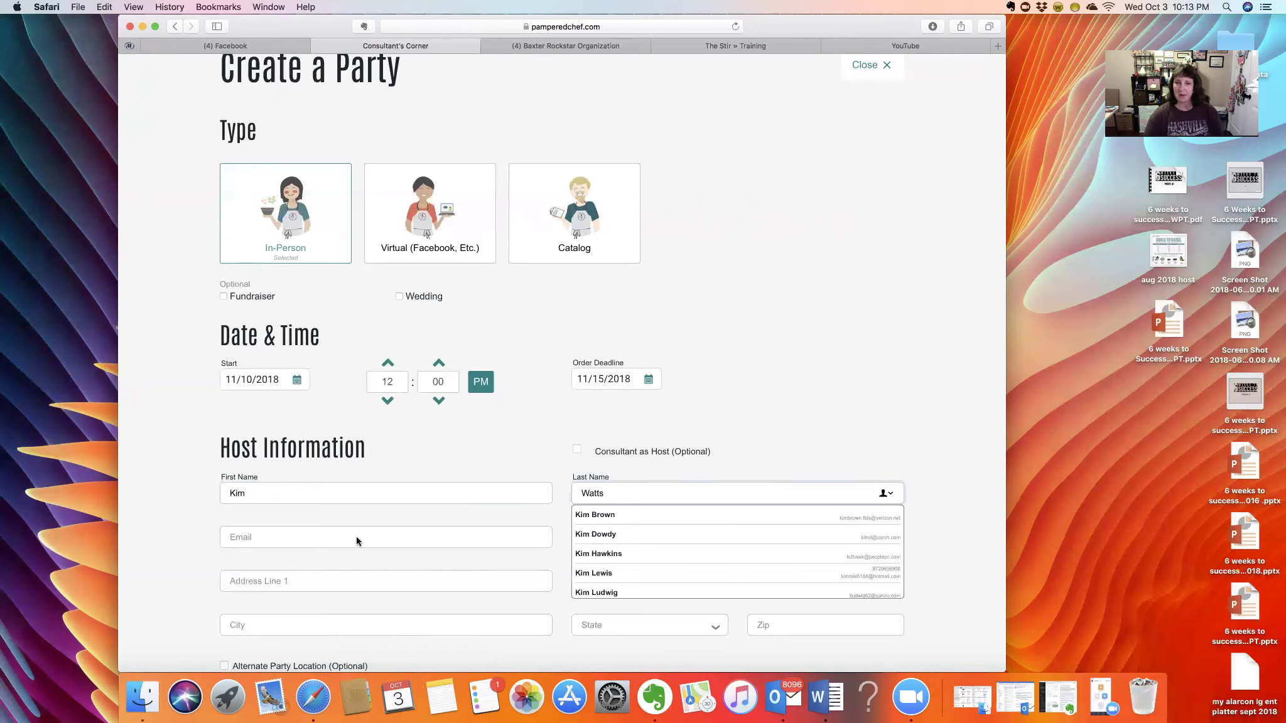
key("shift+Tab")
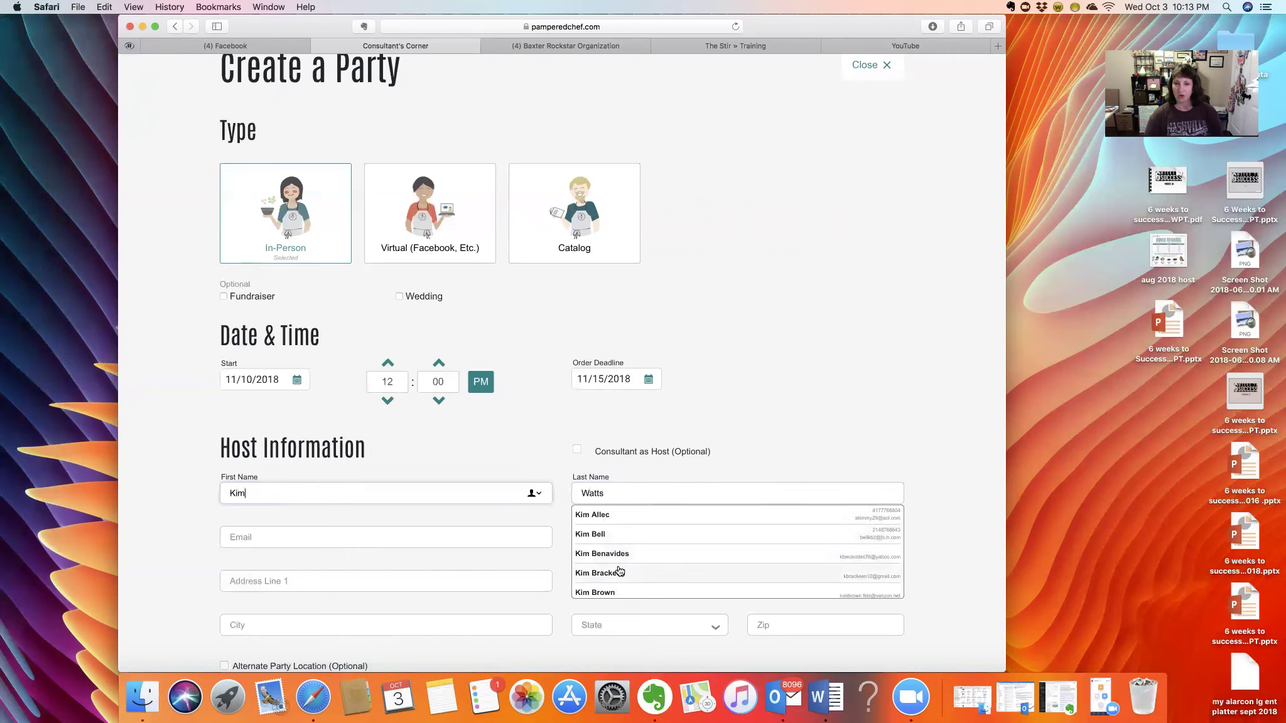
scroll(618, 570, "down", 10)
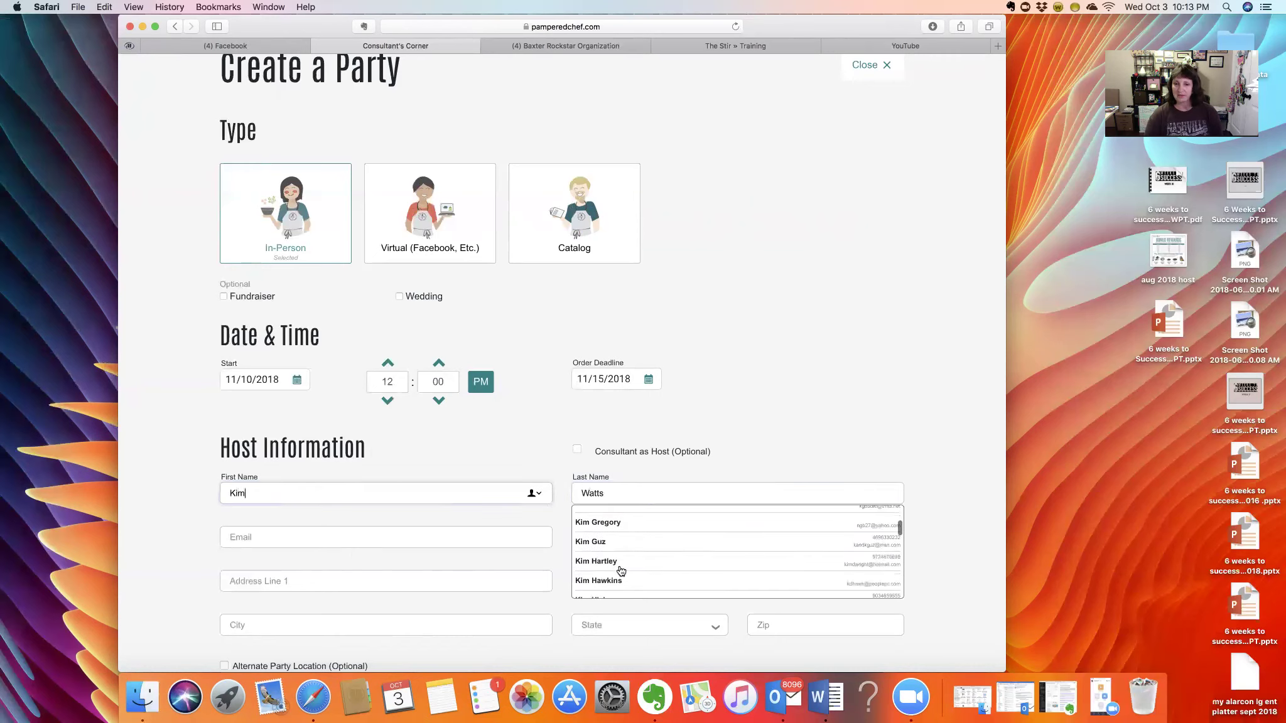
scroll(621, 570, "down", 10)
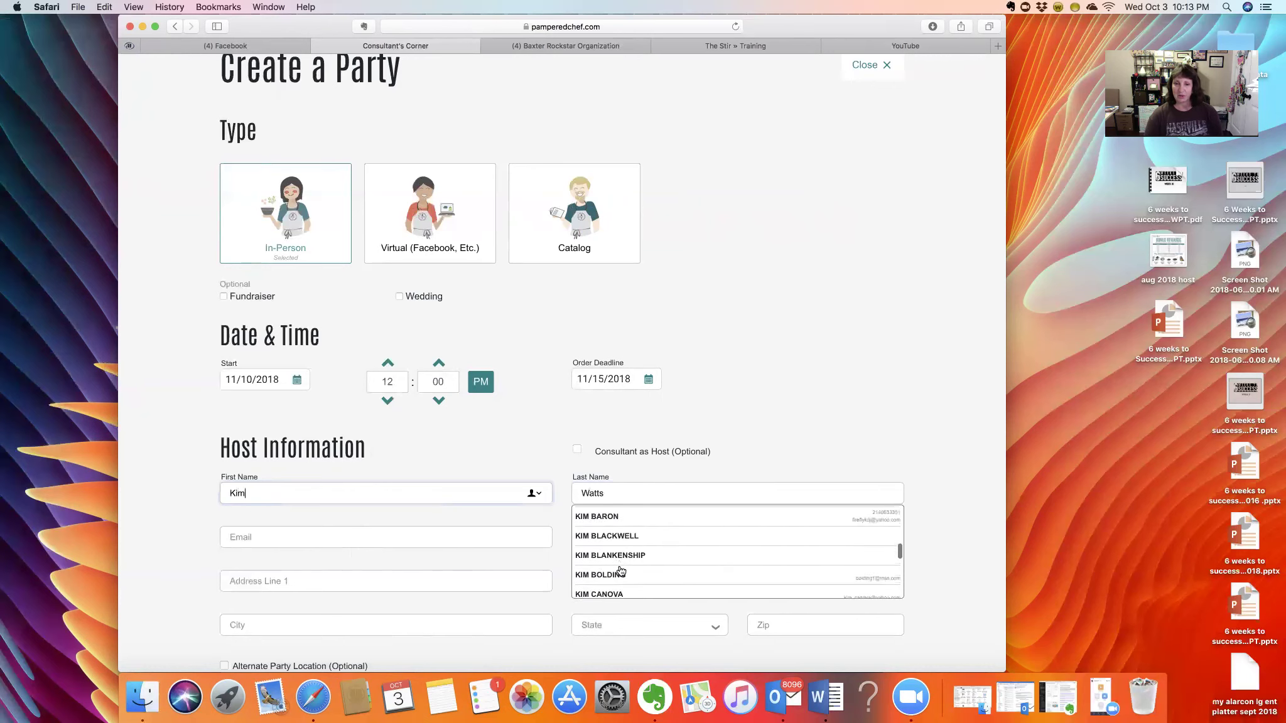
scroll(620, 570, "down", 10)
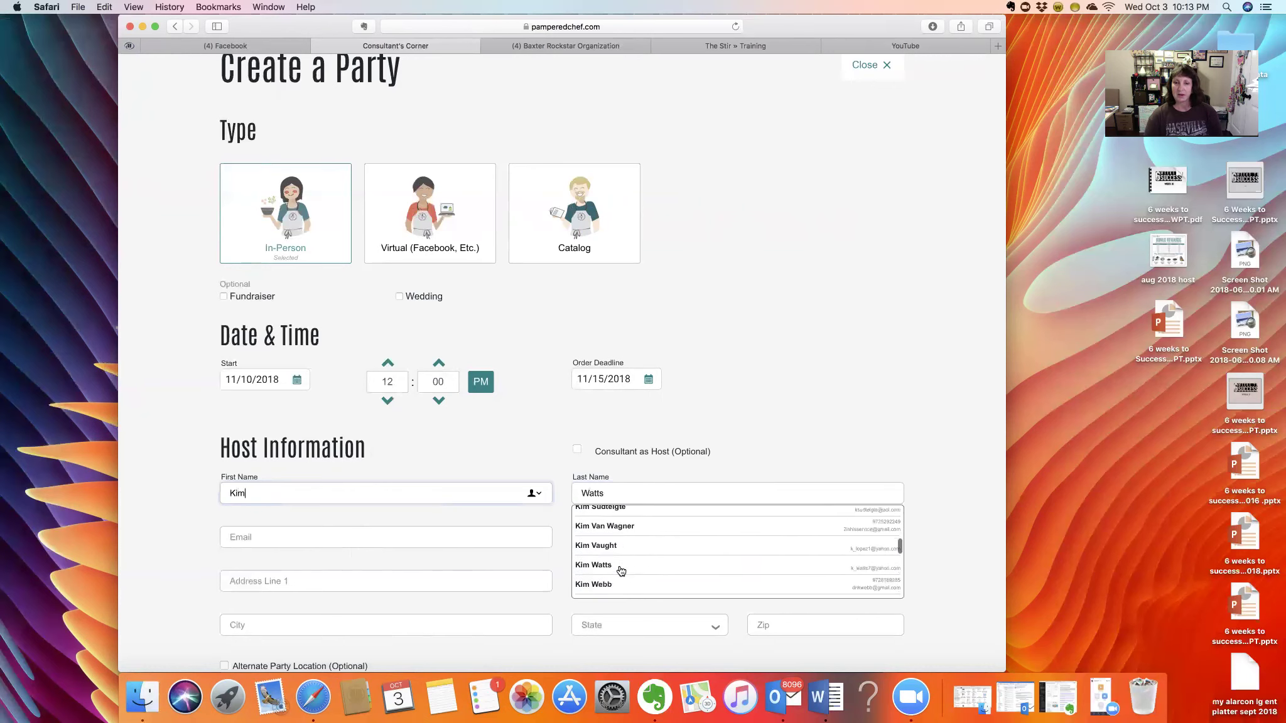
left_click(610, 582)
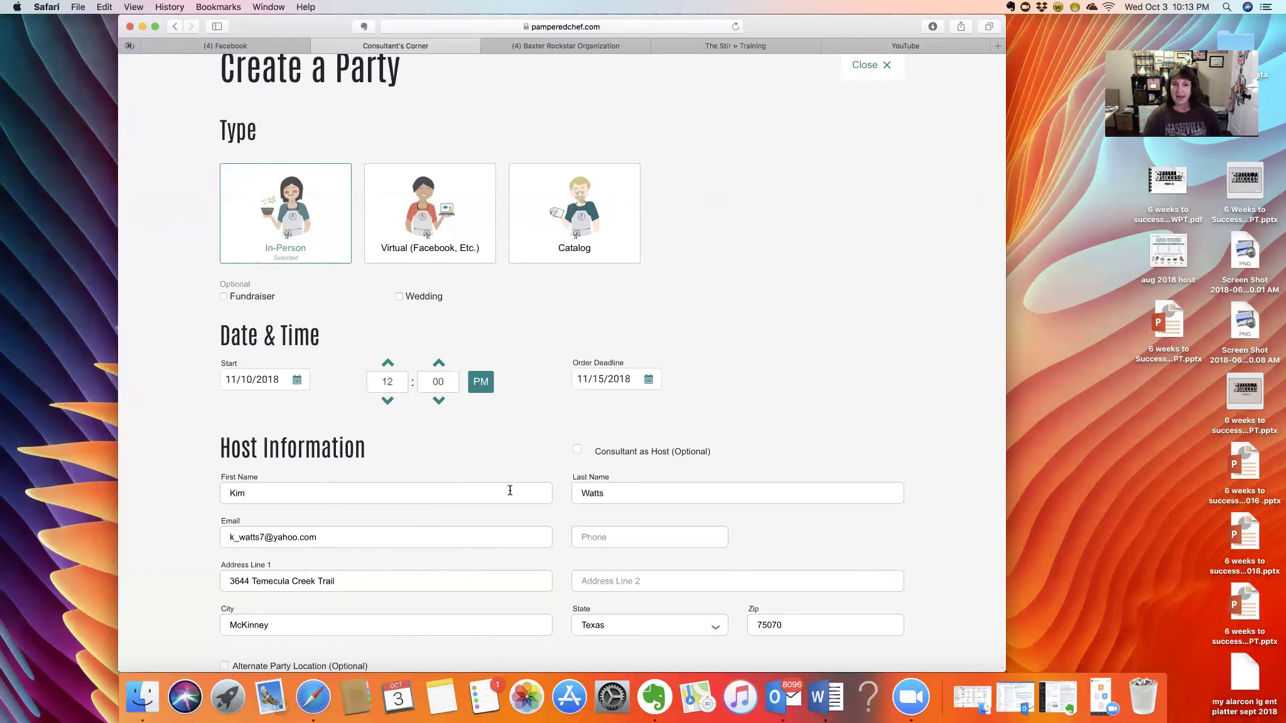
scroll(510, 490, "down", 3)
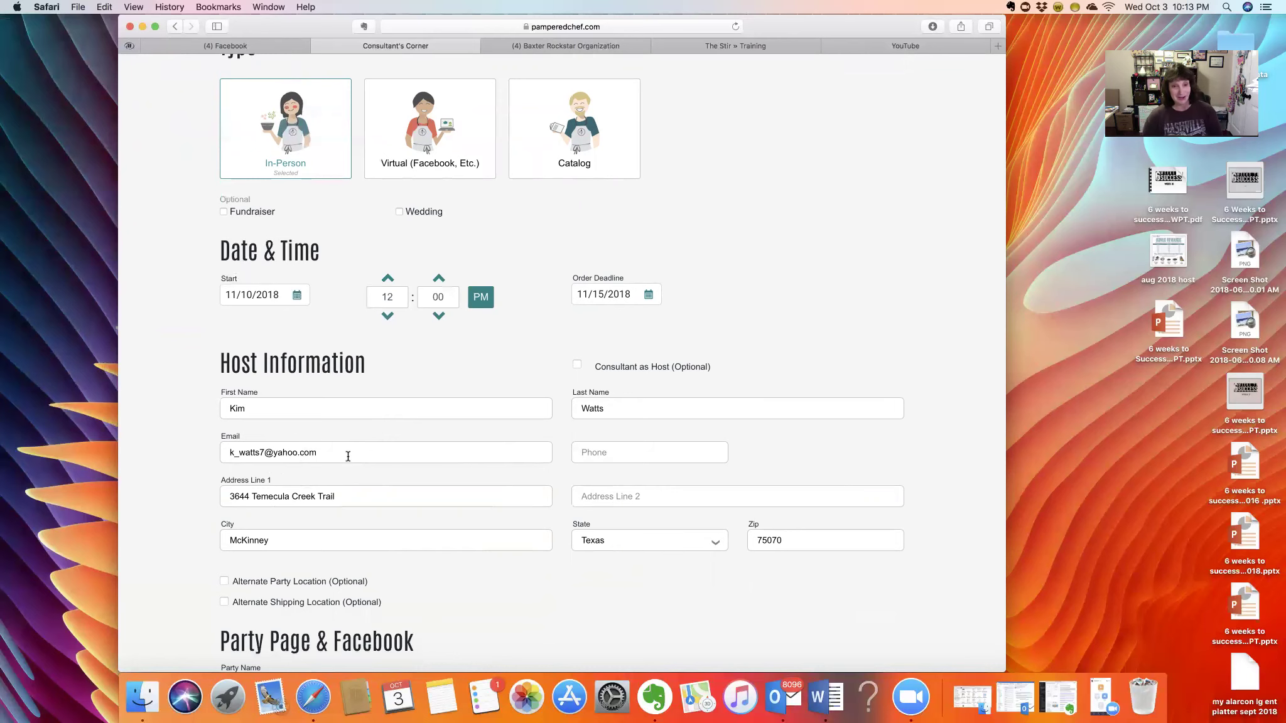
scroll(348, 456, "down", 4)
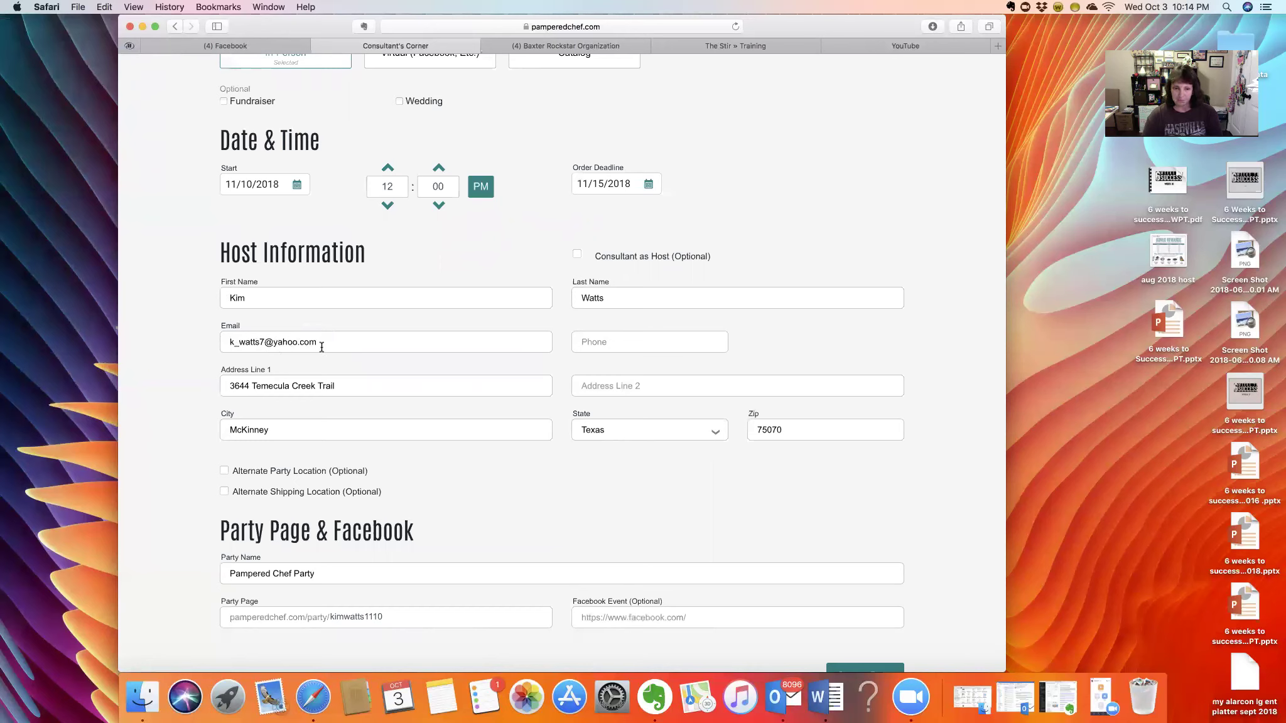
- Fill in the host's phone number and put the host's first name before the party name
left_click(591, 343)
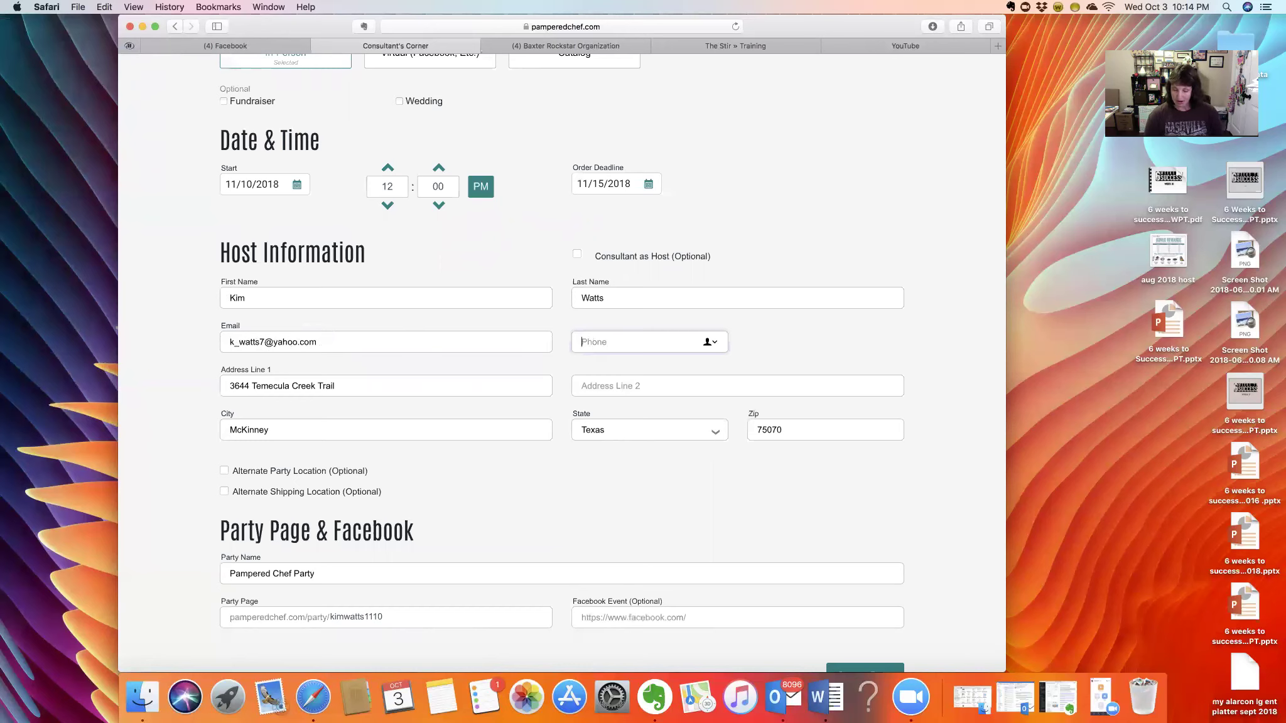
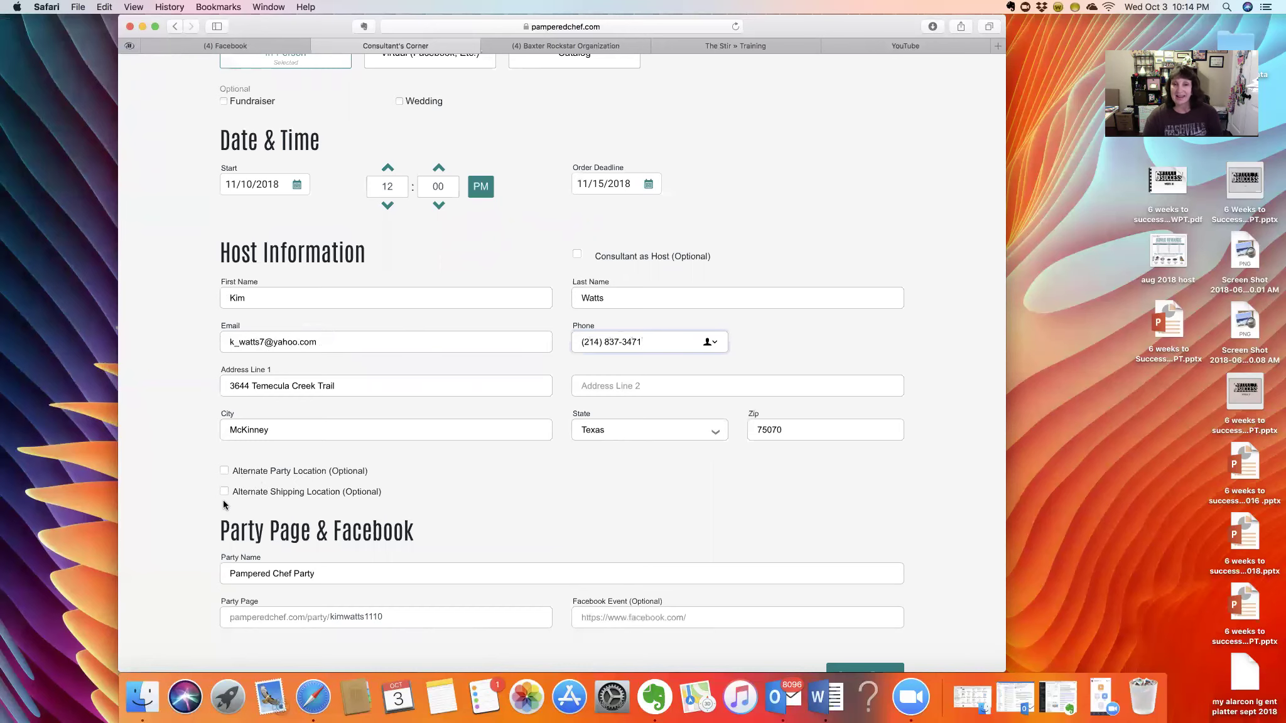
scroll(408, 492, "down", 4)
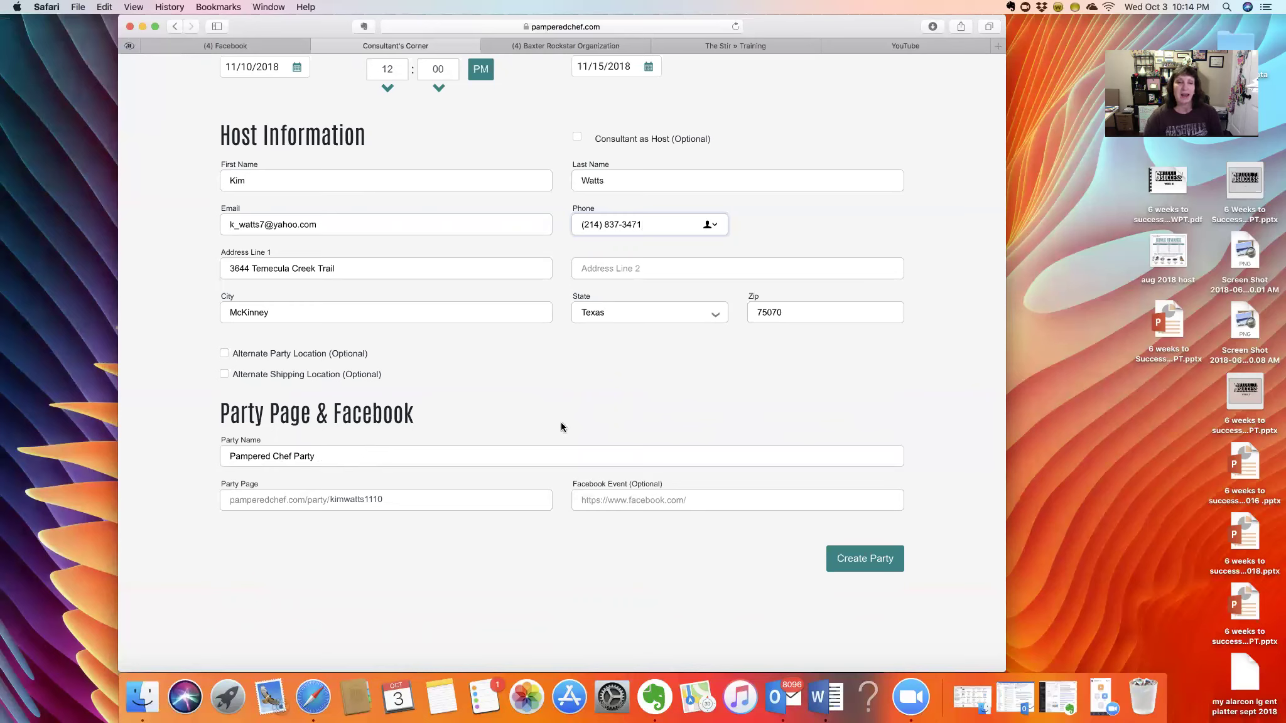
left_click(231, 458)
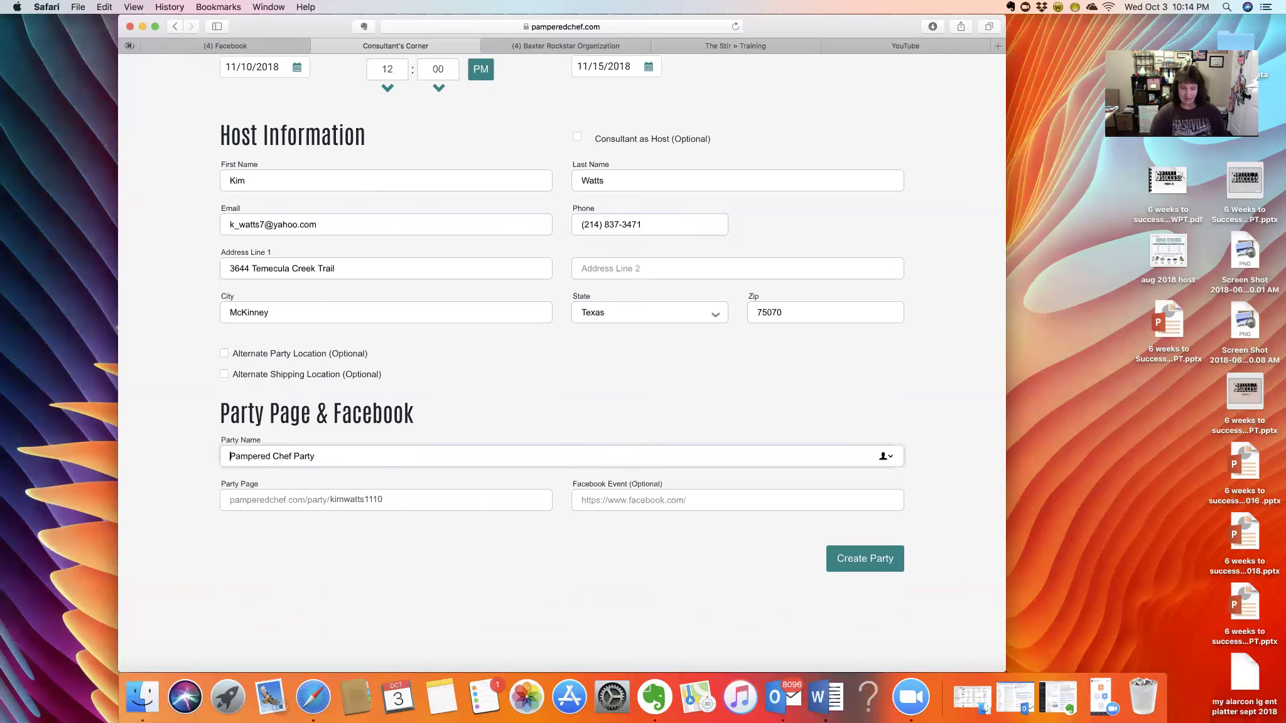
type("Kim's")
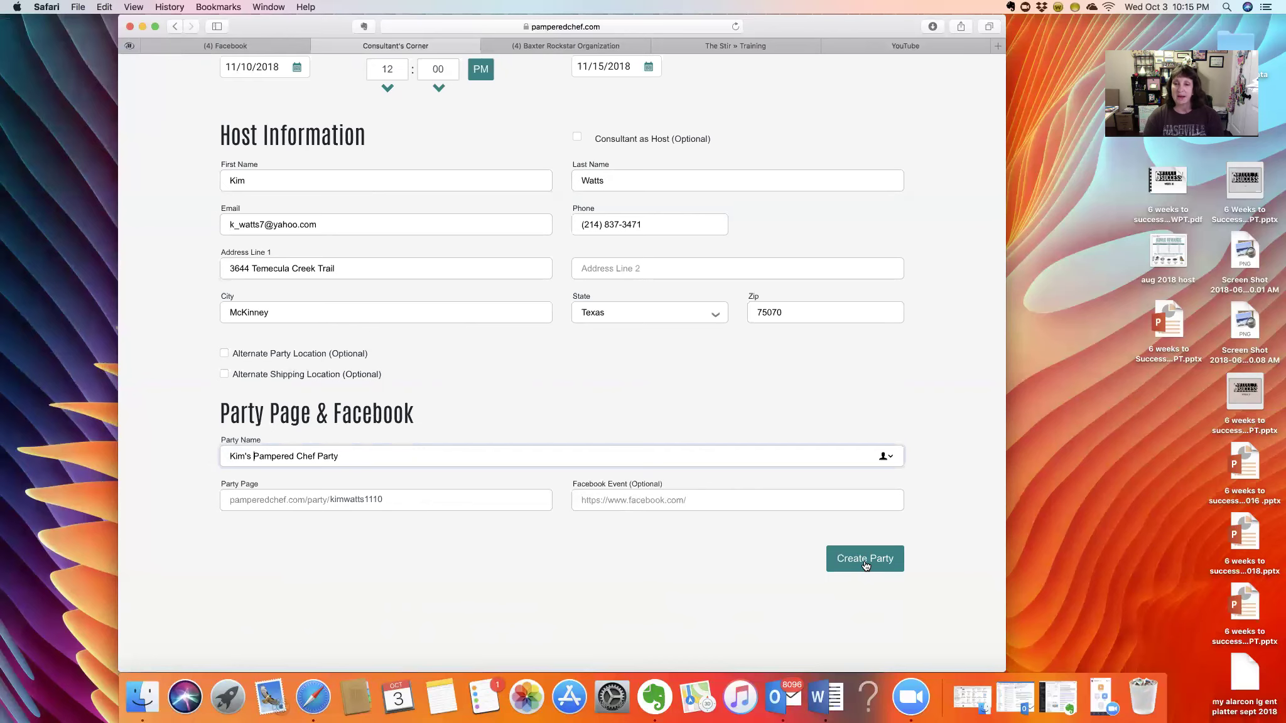
- Create the party, then look at its sharing options and dismiss them
left_click(772, 557)
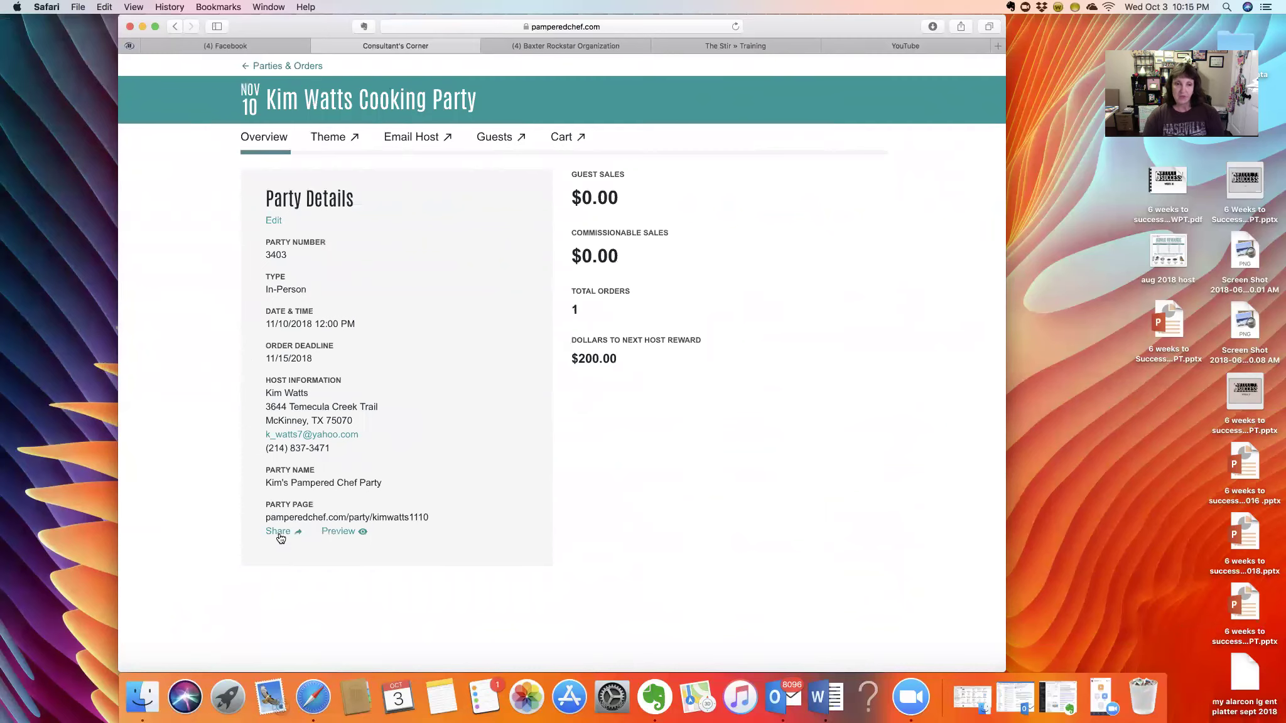
left_click(278, 532)
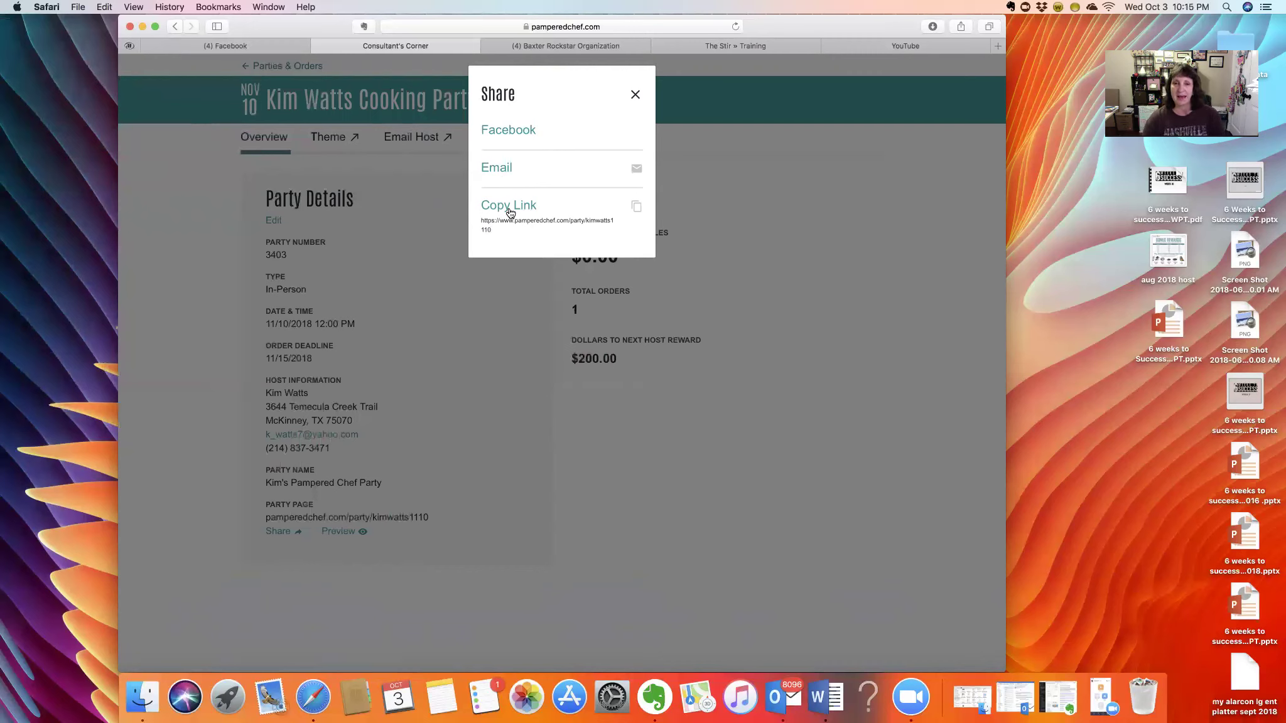
left_click(635, 96)
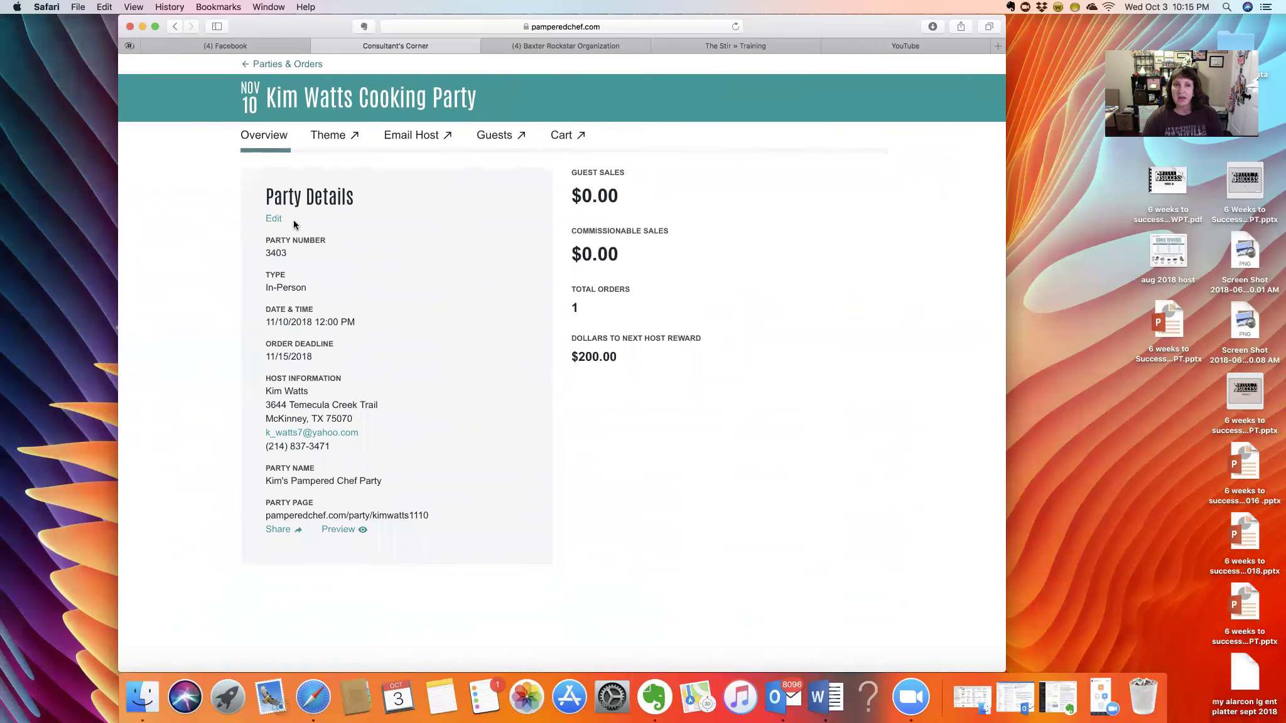
- Reopen the party details for editing and save them
left_click(277, 219)
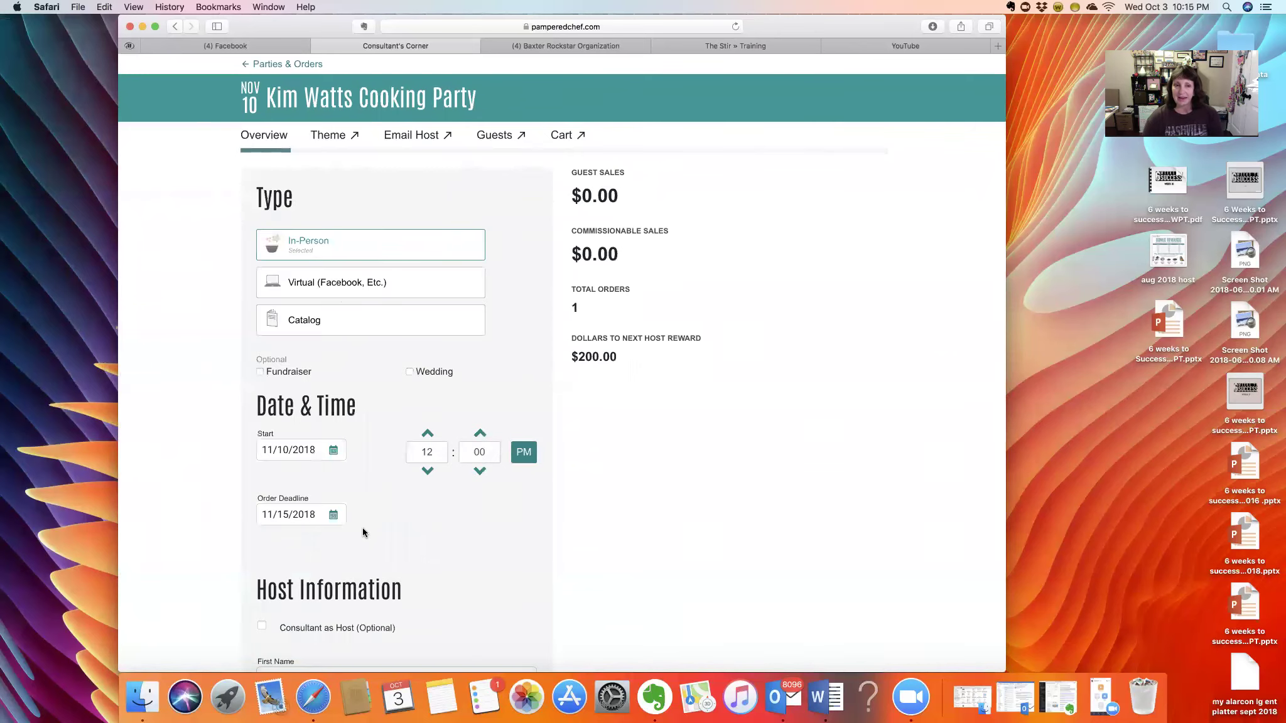
scroll(364, 531, "down", 15)
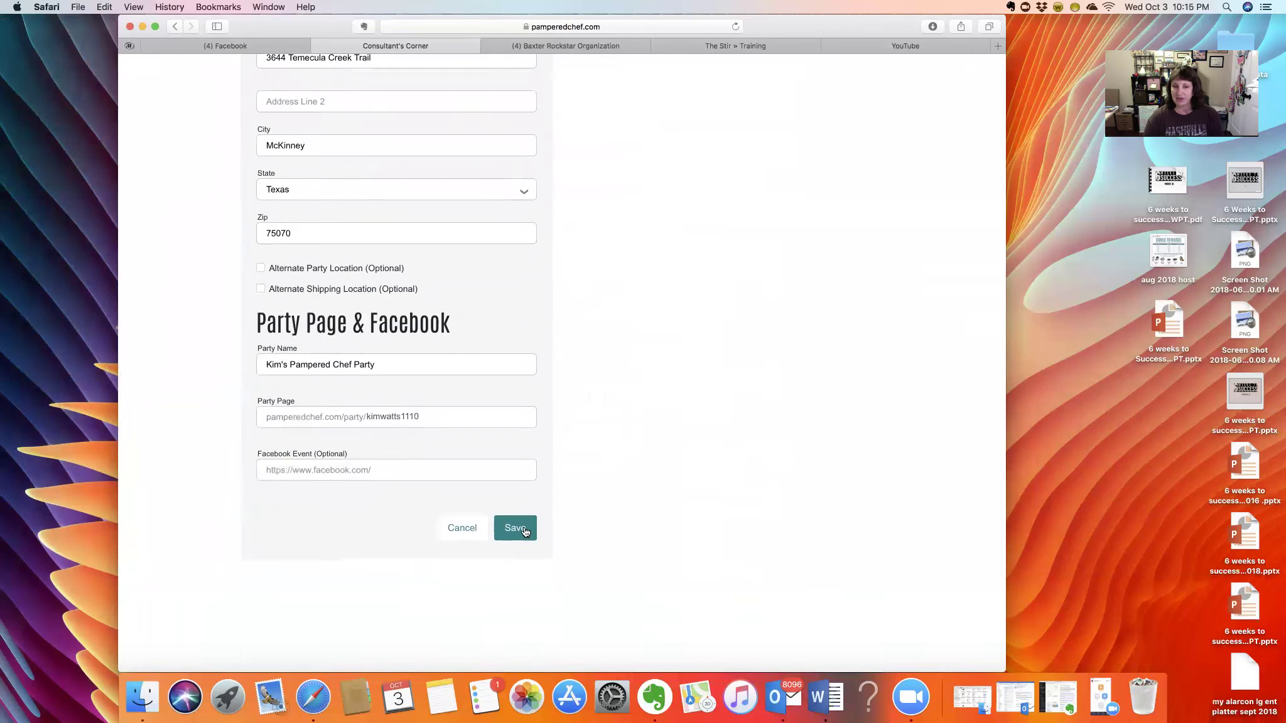
left_click(514, 528)
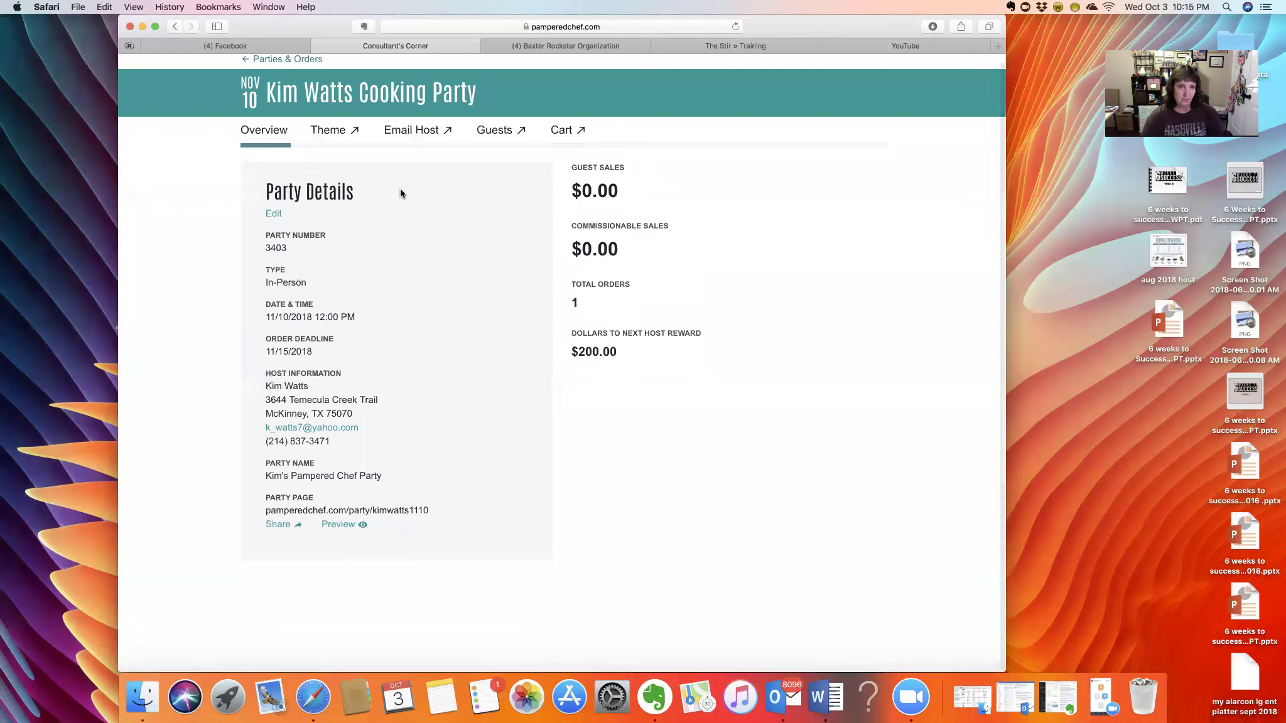
- Open the party's Theme tab and scroll to the Select Theme carousel
left_click(328, 134)
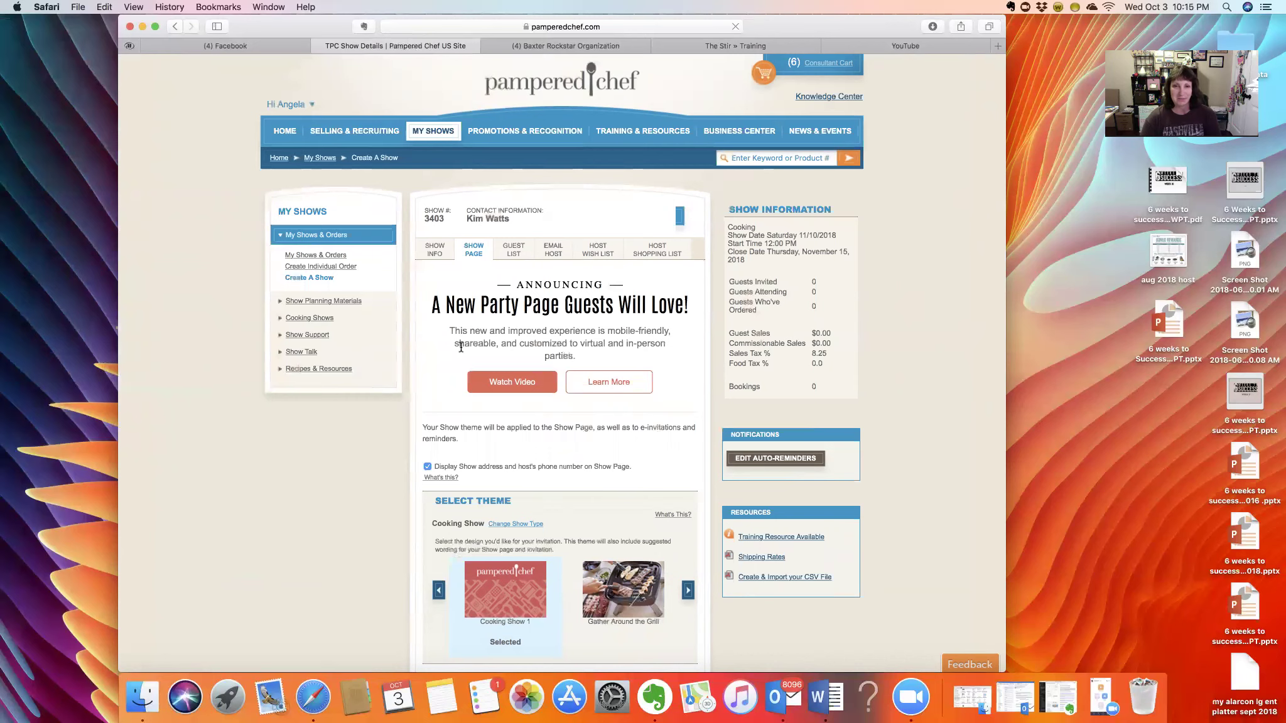
scroll(463, 362, "down", 5)
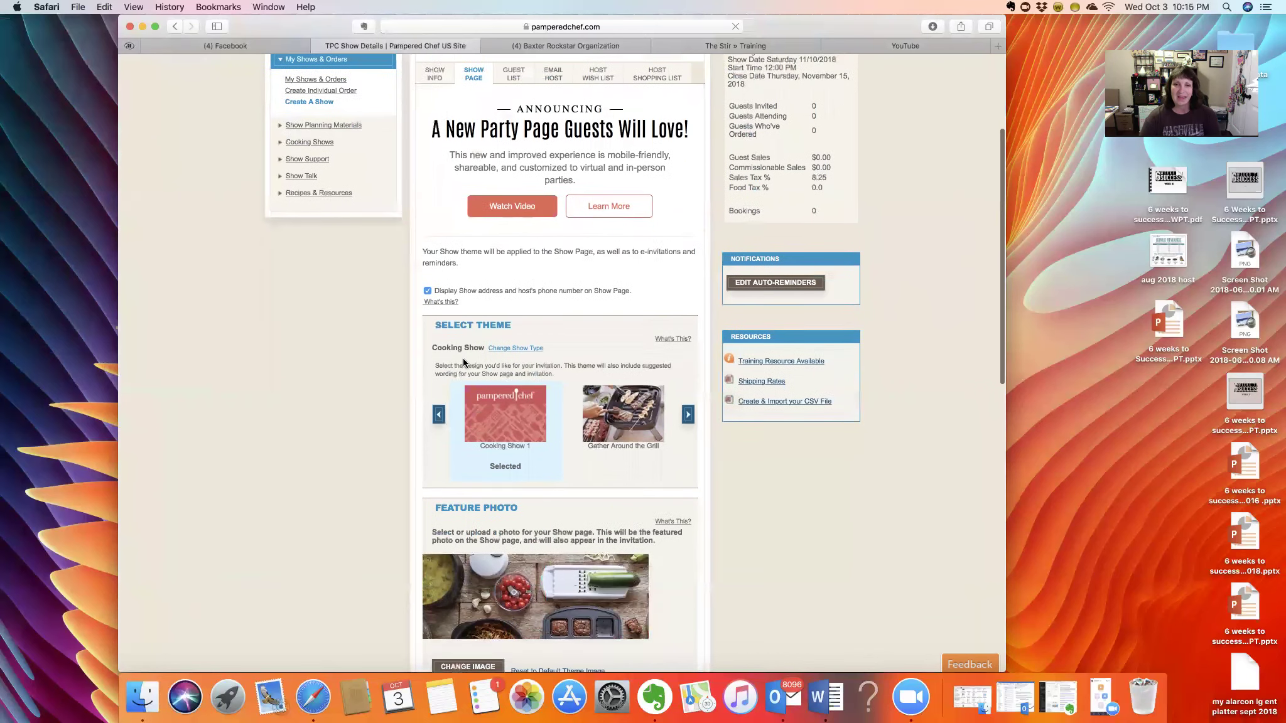
- Browse the theme carousel, trying Wine, Cheese & Chocolate and then Sips & Dips
left_click(687, 396)
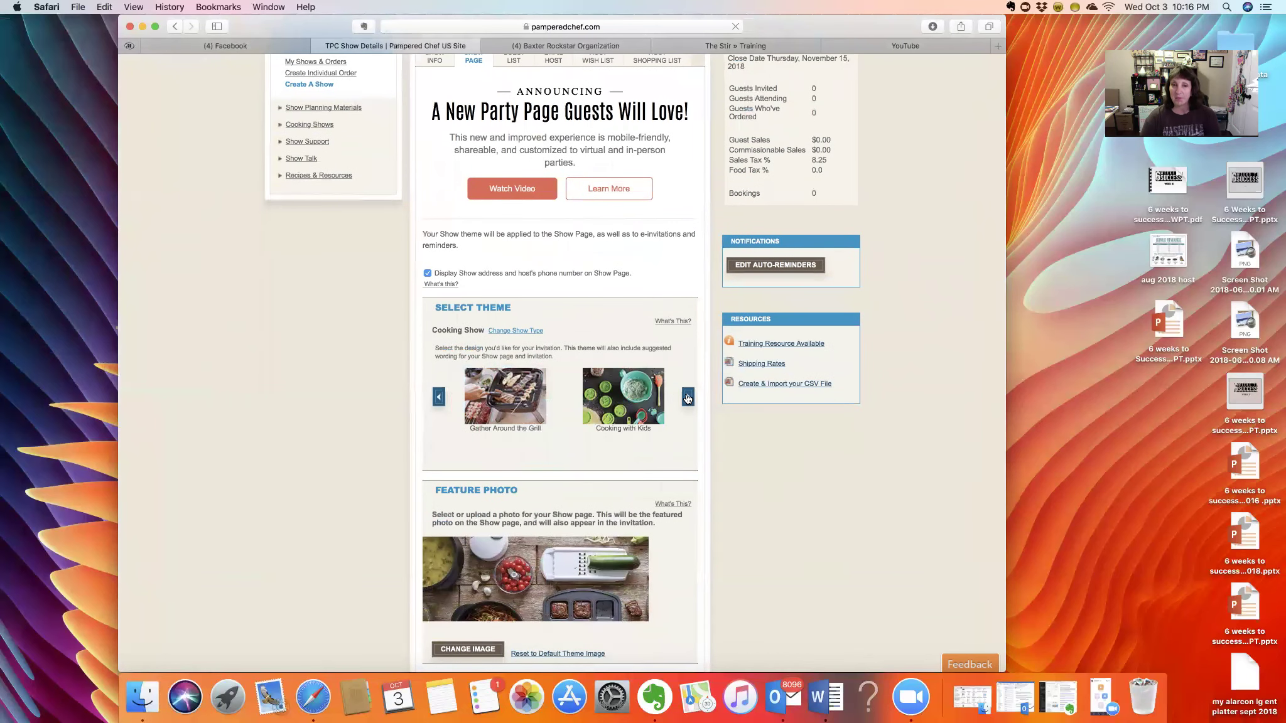
left_click(688, 397)
left_click(688, 397)
left_click(688, 397)
left_click(688, 397)
left_click(688, 397)
left_click(688, 397)
left_click(688, 397)
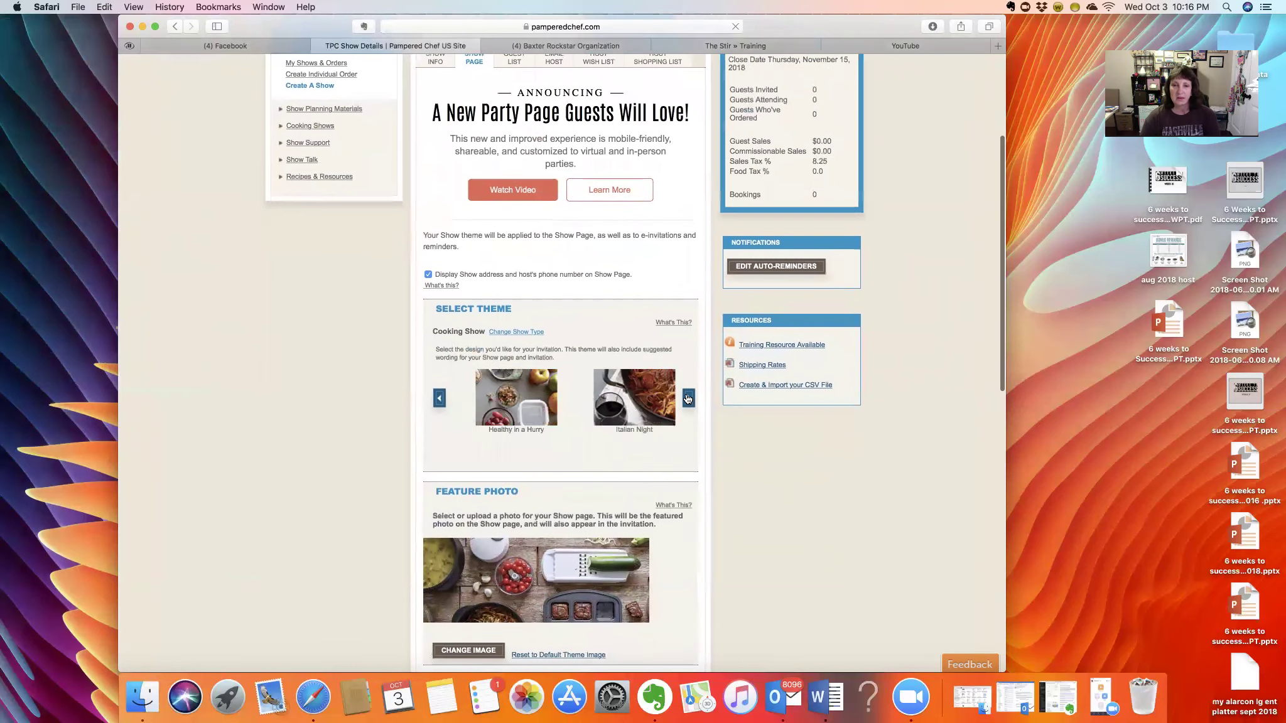
left_click(687, 397)
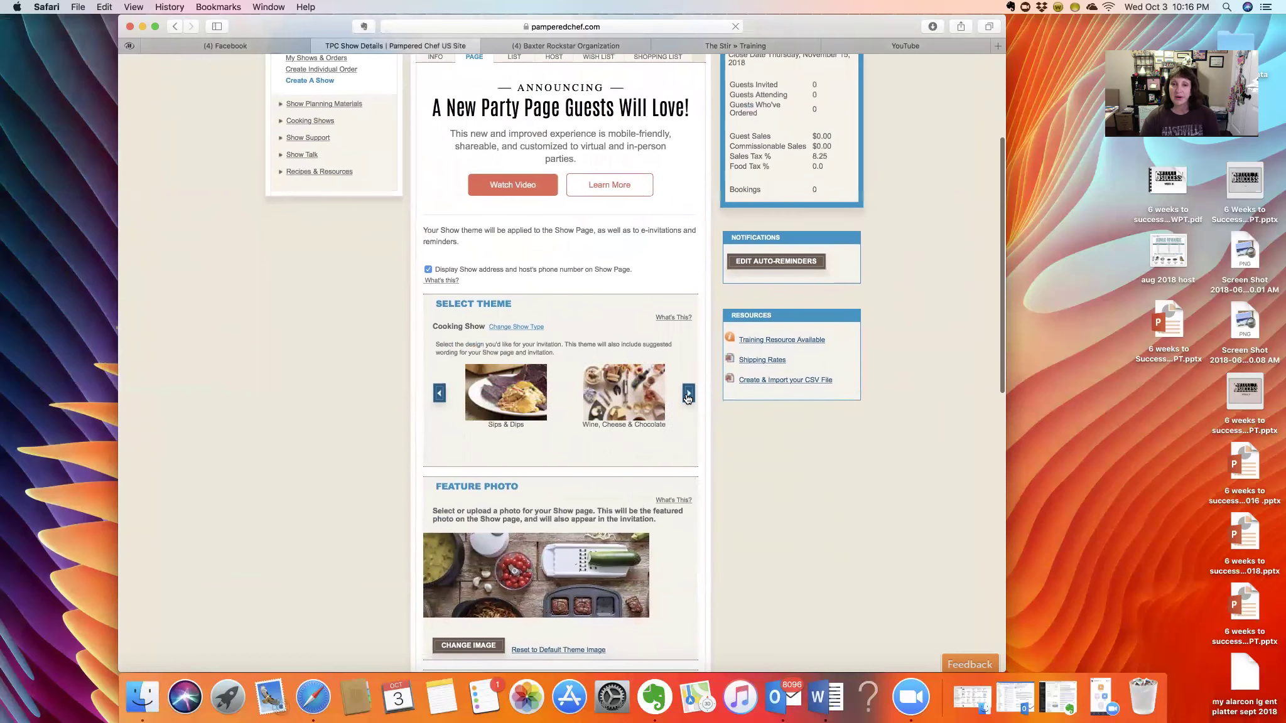
scroll(625, 454, "down", 1)
scroll(428, 415, "down", 5)
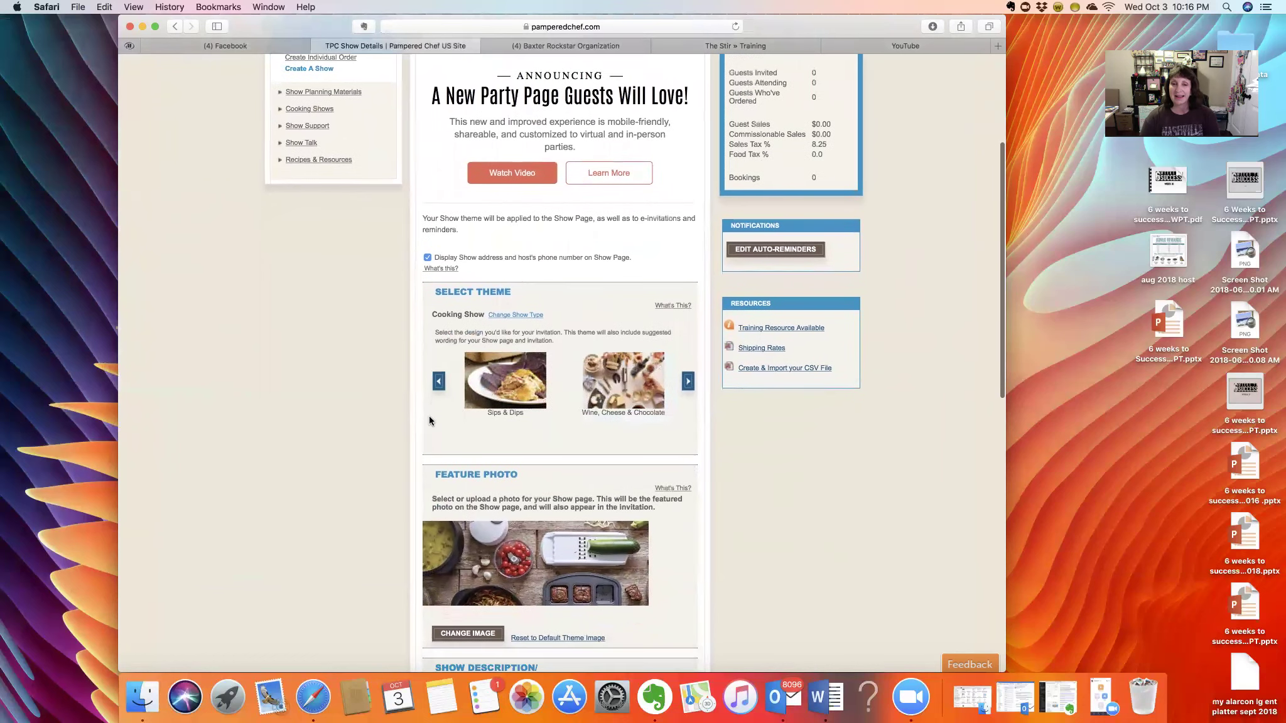
scroll(575, 316, "down", 2)
left_click(623, 228)
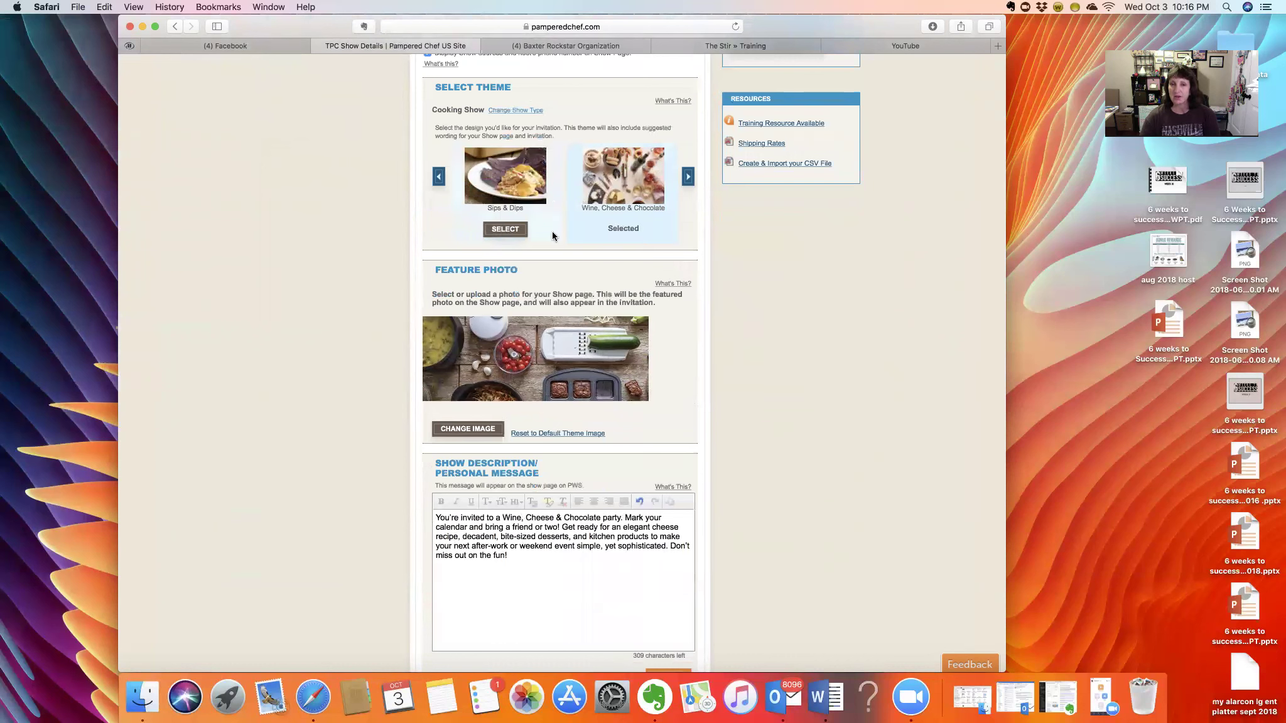
left_click(504, 230)
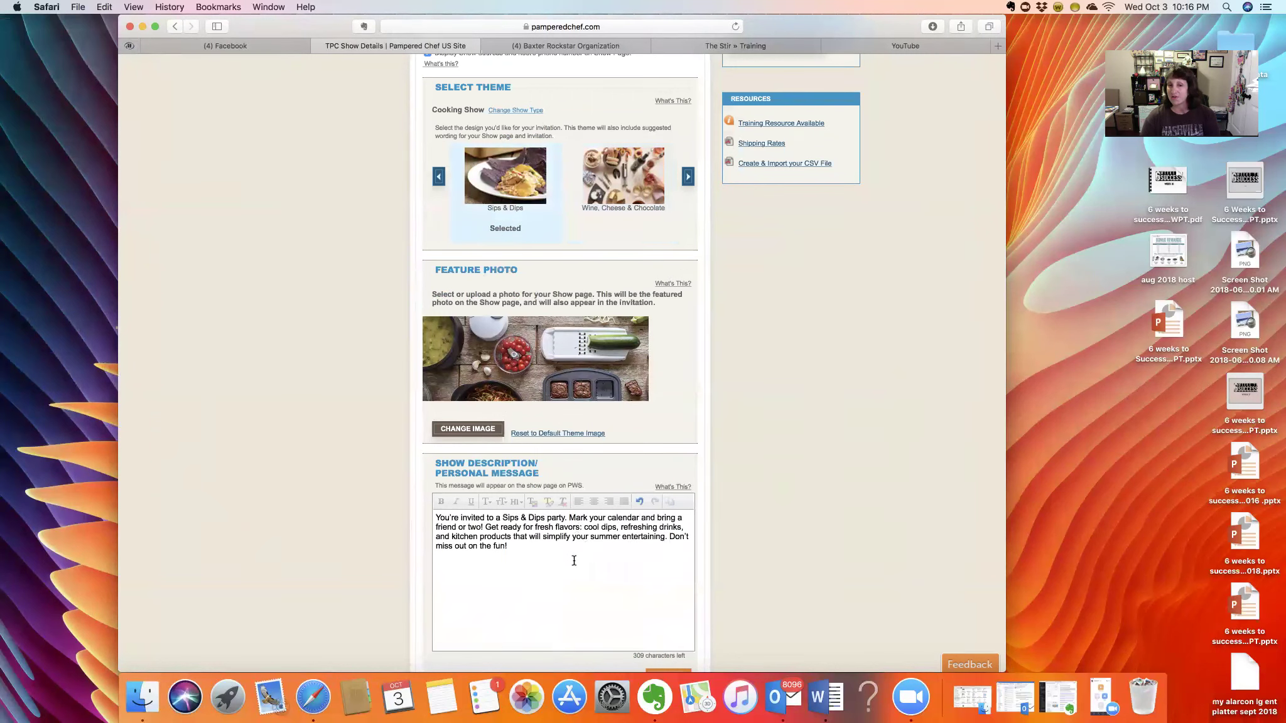
- Advance to the Cooking Show 2 theme and select it
left_click(688, 176)
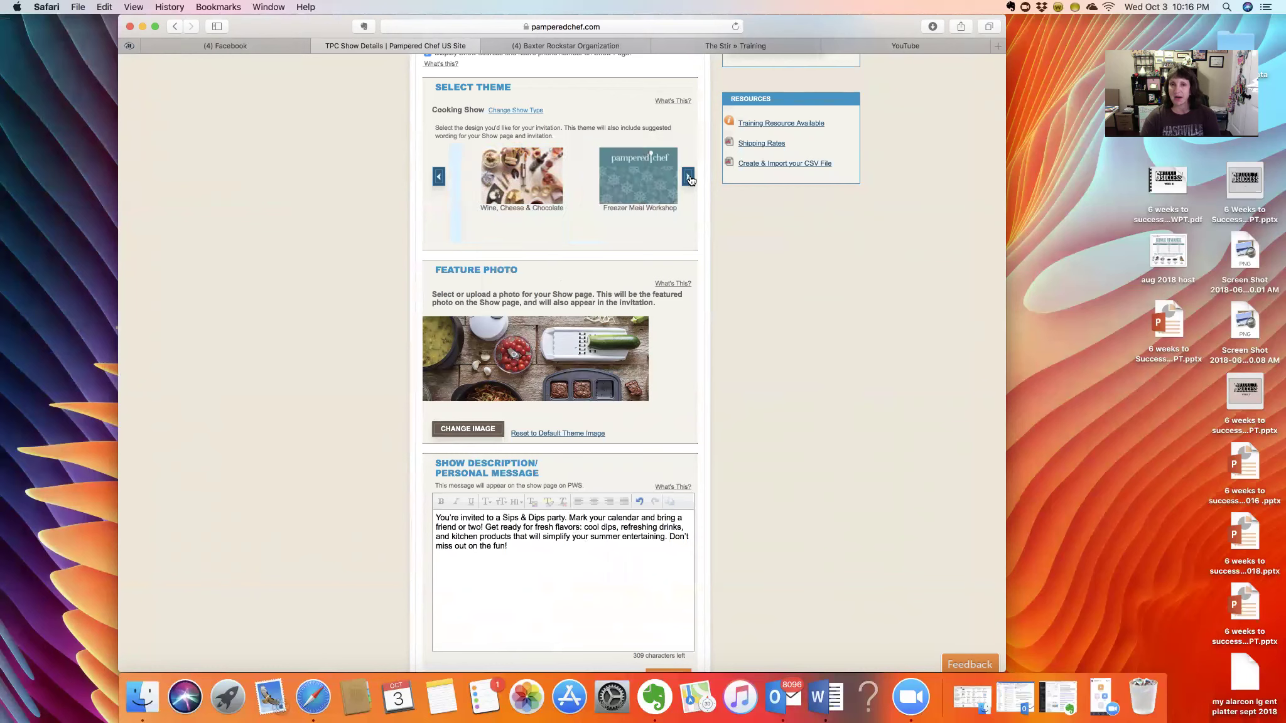
left_click(688, 177)
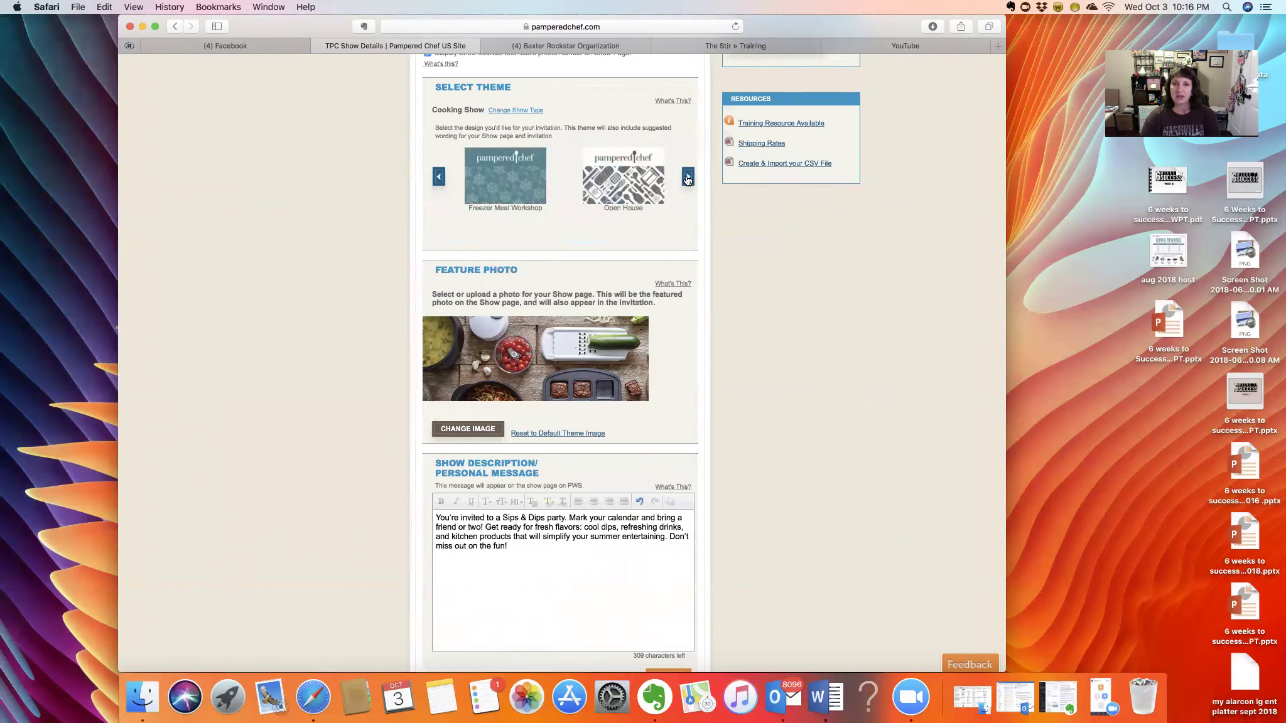
left_click(688, 176)
left_click(630, 229)
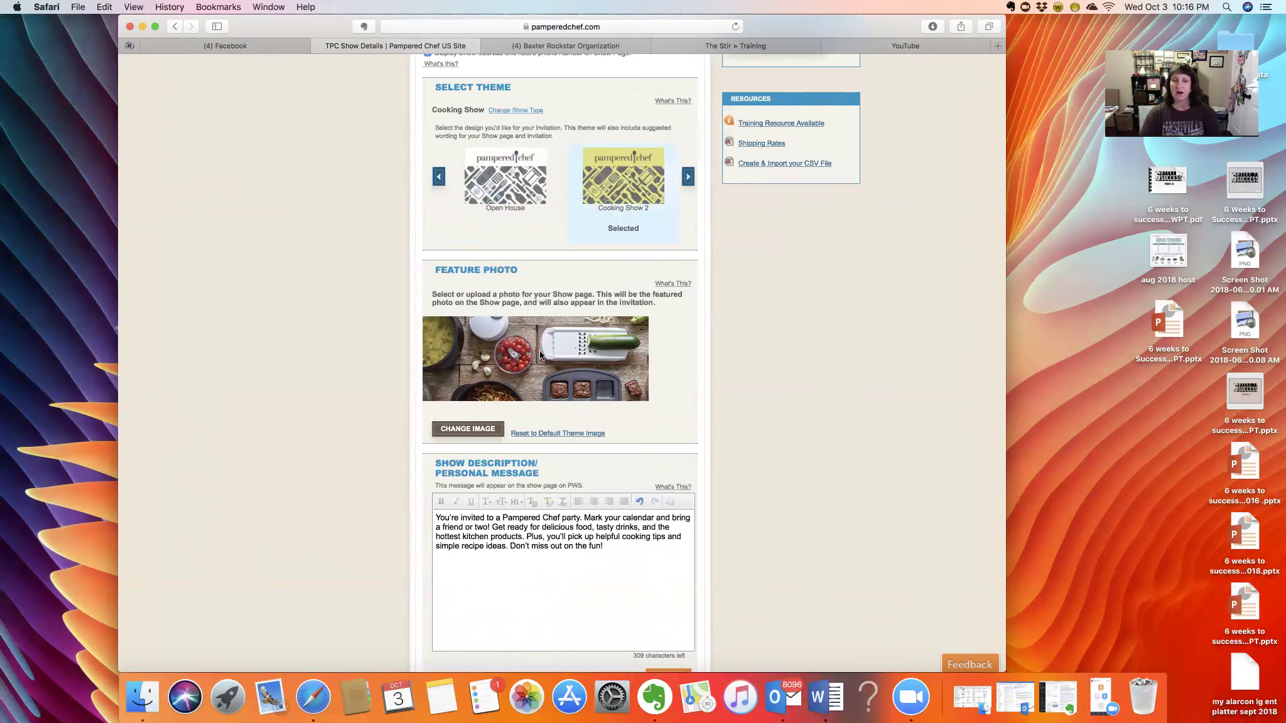
- Replace the feature photo from the TPC Images gallery, ending on the blue cookware flat-lay
scroll(516, 373, "down", 3)
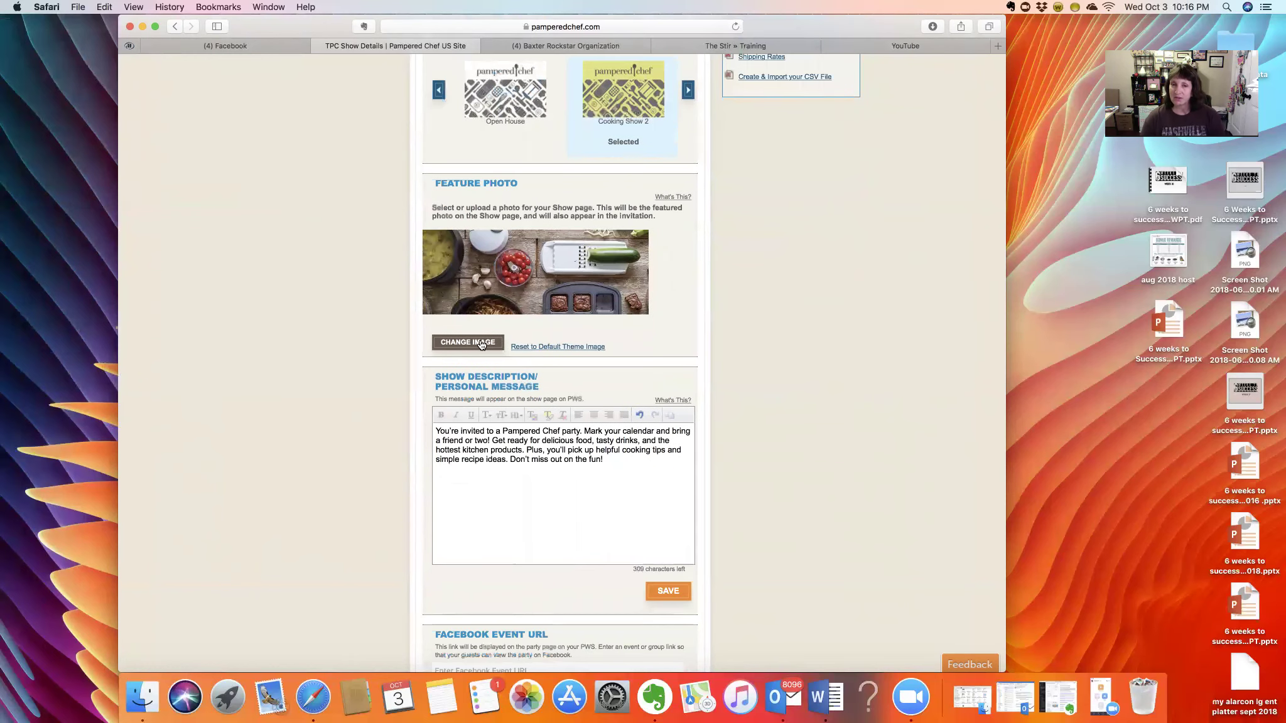
left_click(442, 345)
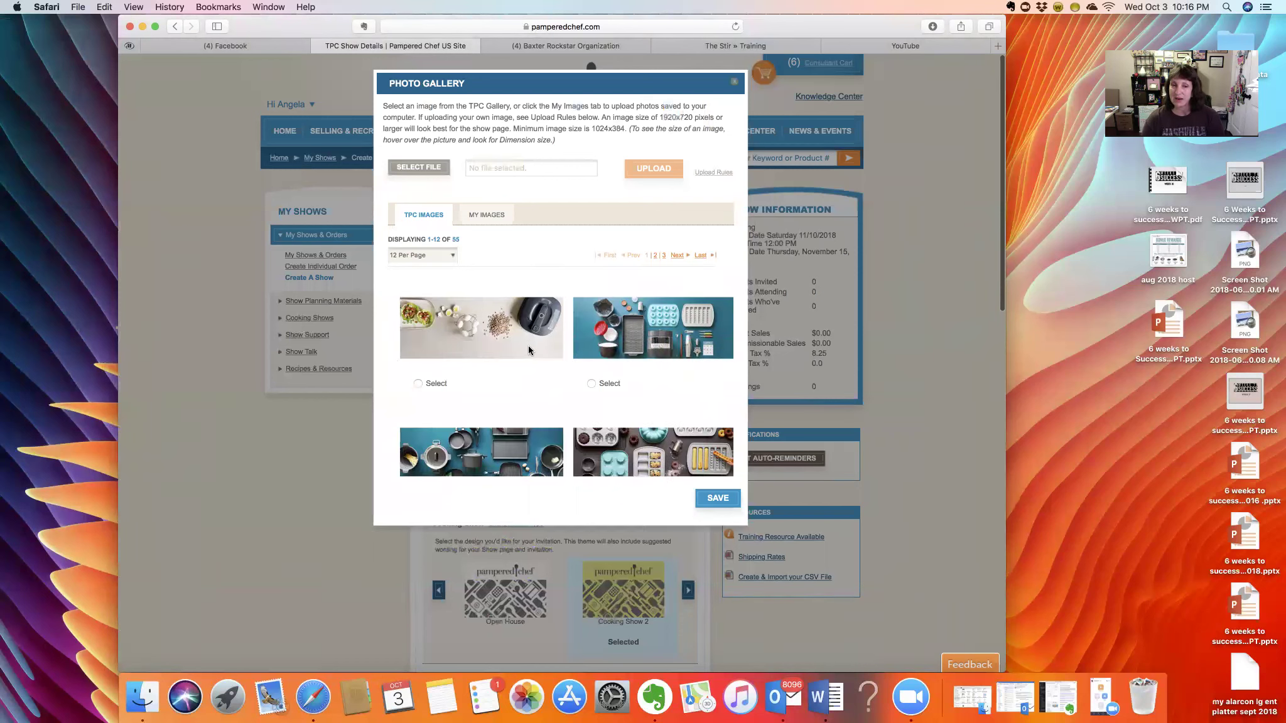
scroll(529, 350, "down", 2)
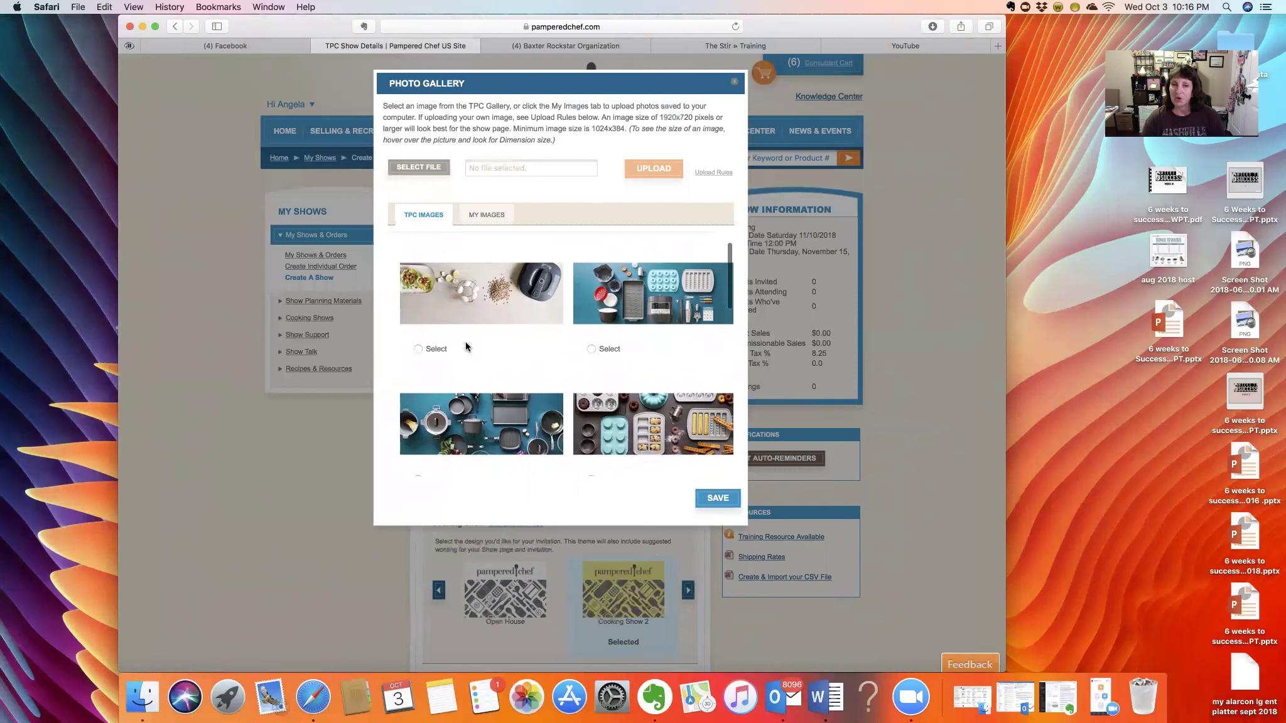
left_click(419, 349)
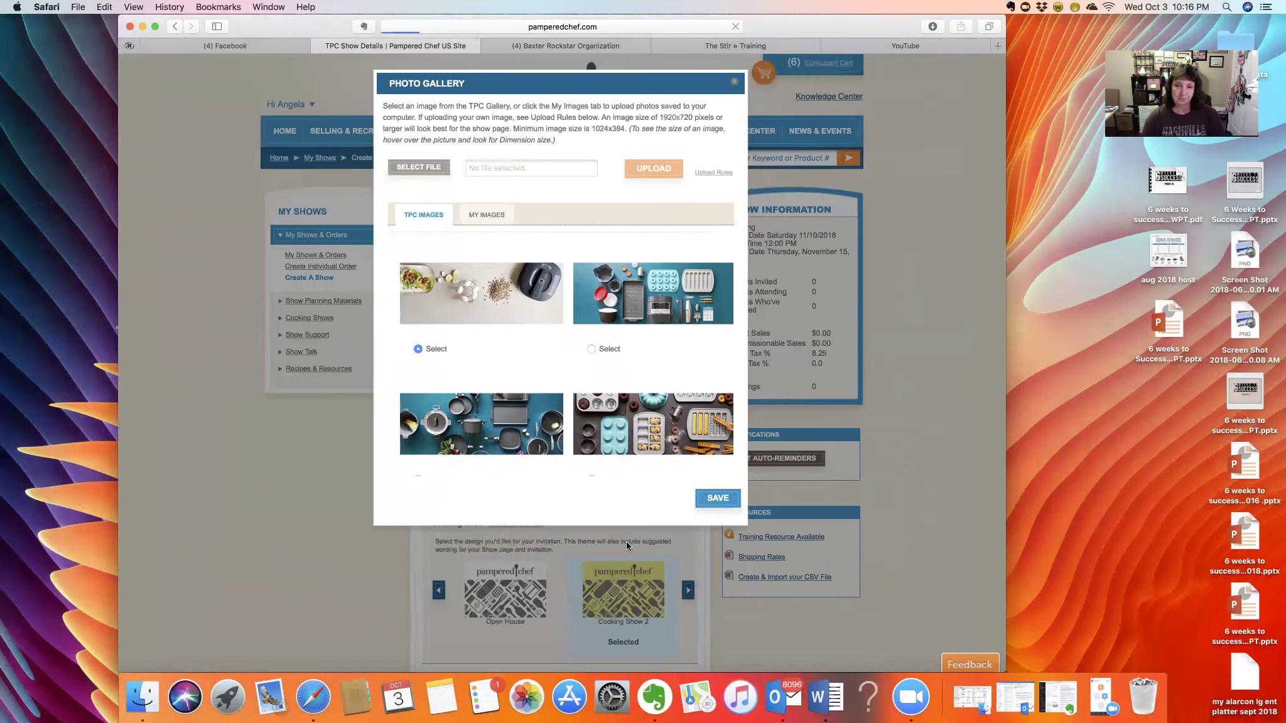
left_click(709, 502)
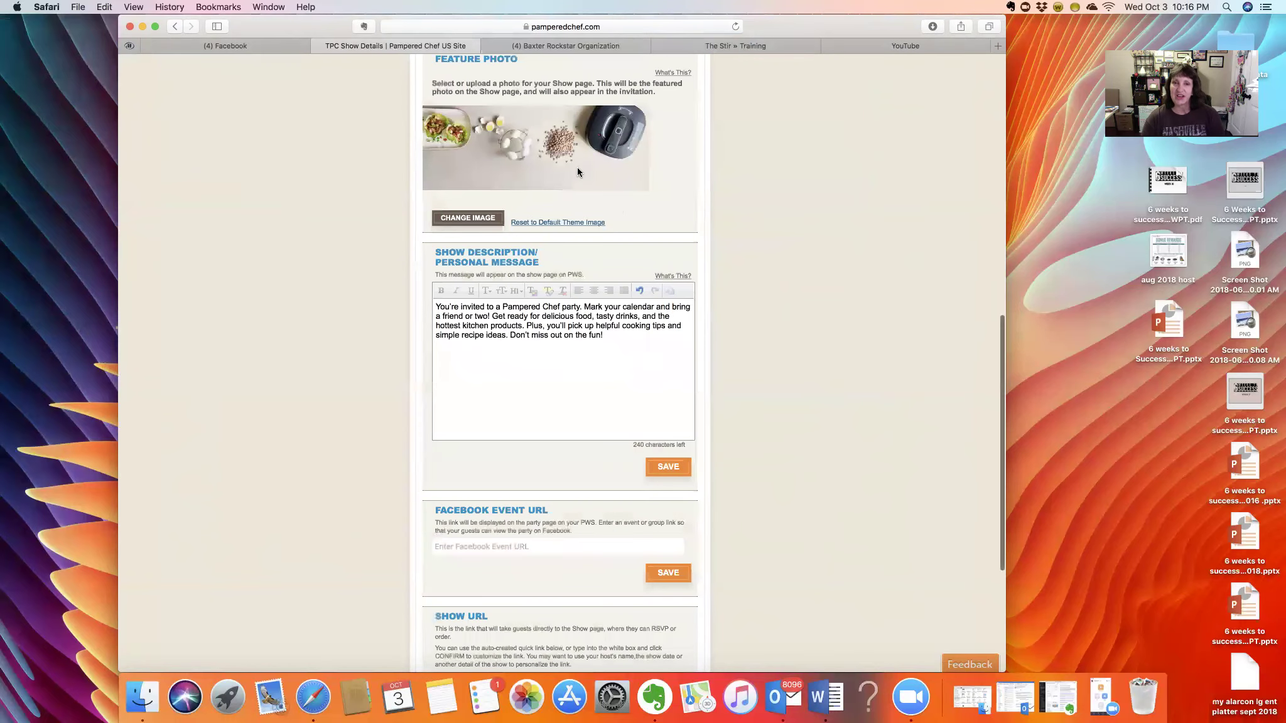
left_click(449, 221)
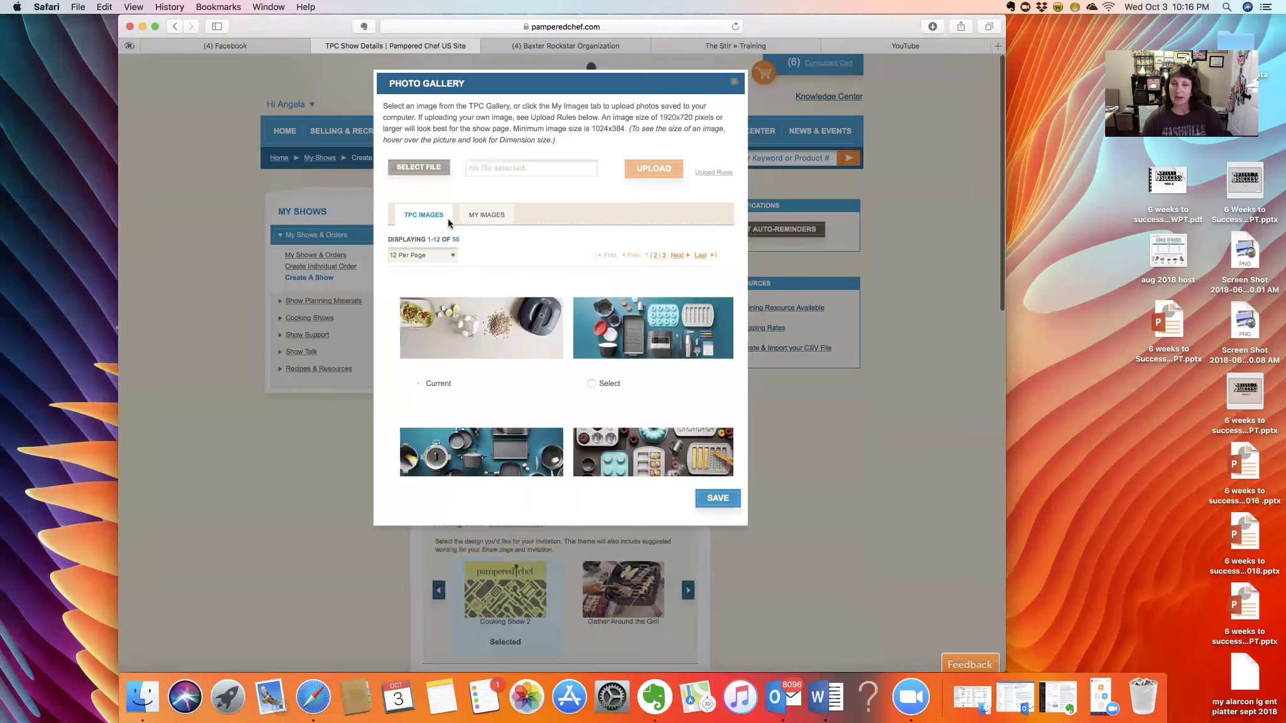
left_click(591, 383)
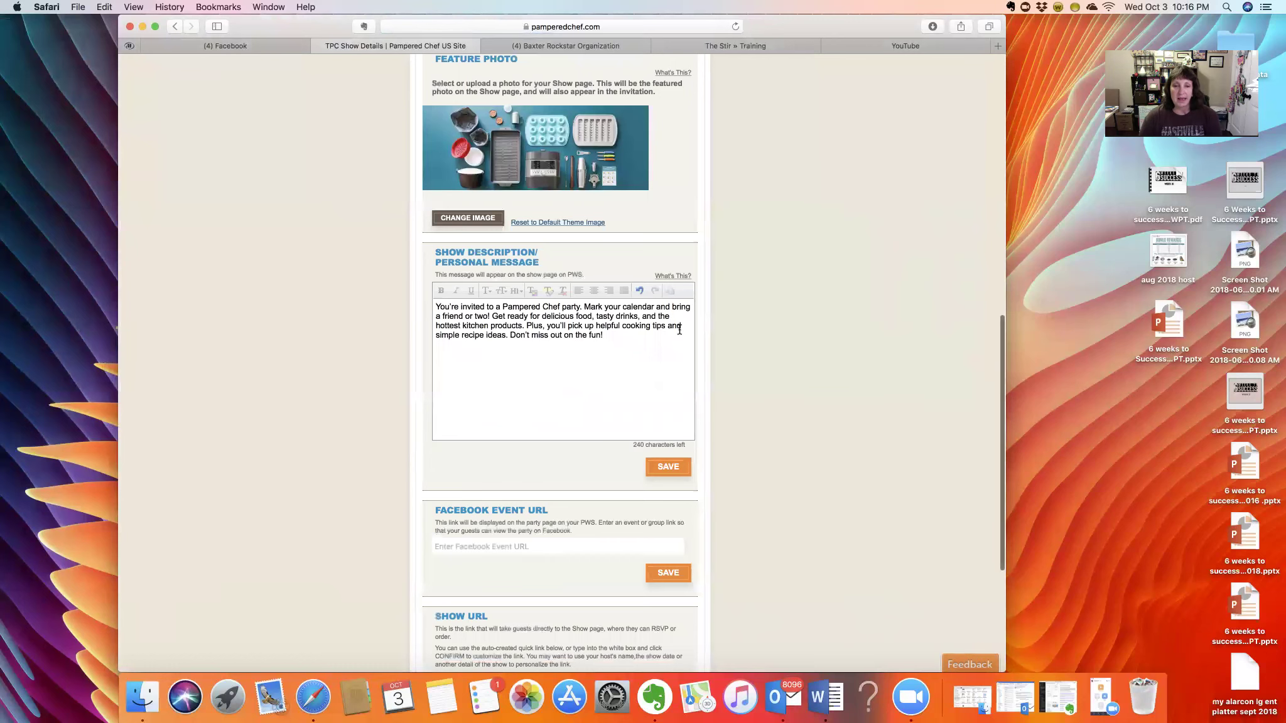
scroll(679, 329, "down", 5)
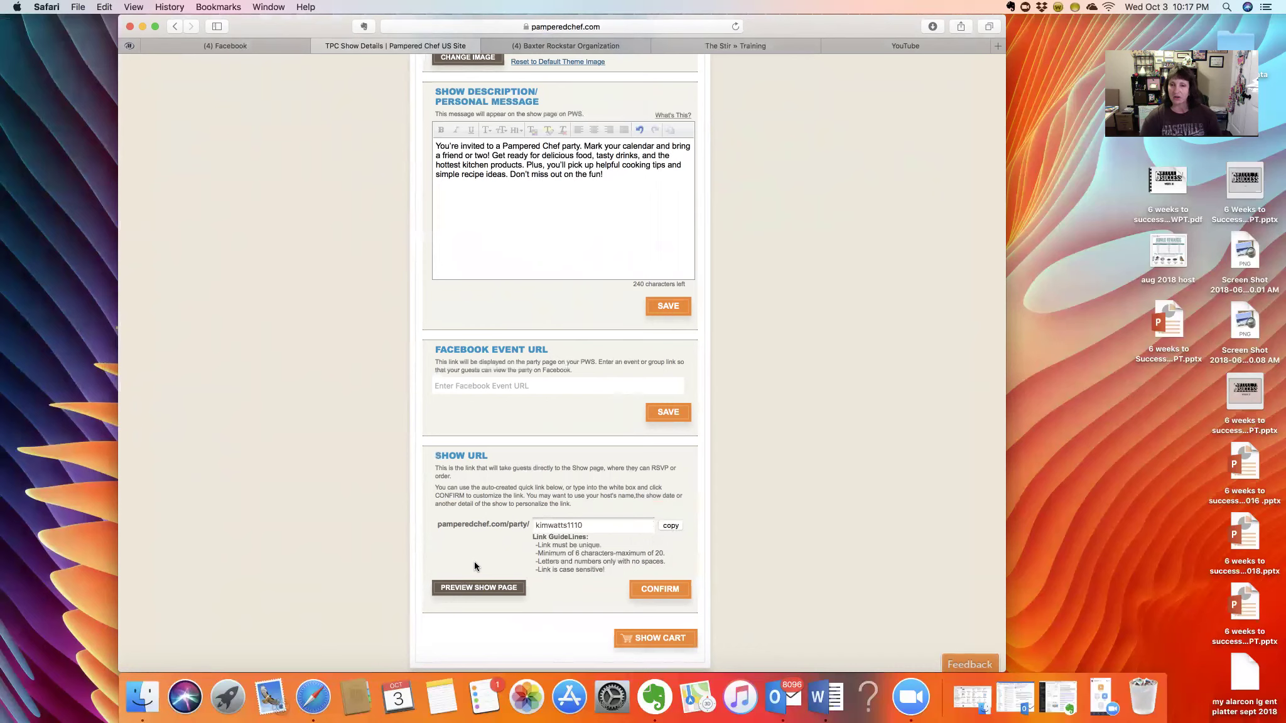
scroll(772, 500, "up", 1)
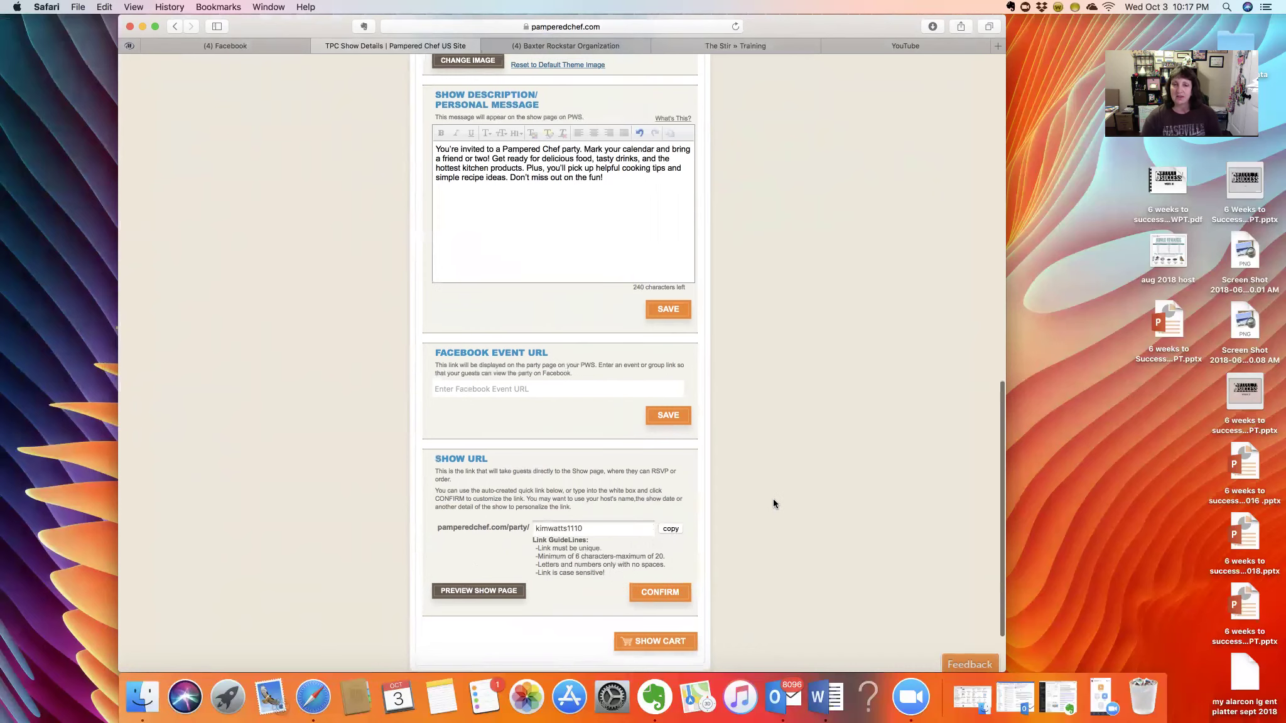
- Preview the show page and scroll through the Saturday, November 10 party listing
left_click(499, 593)
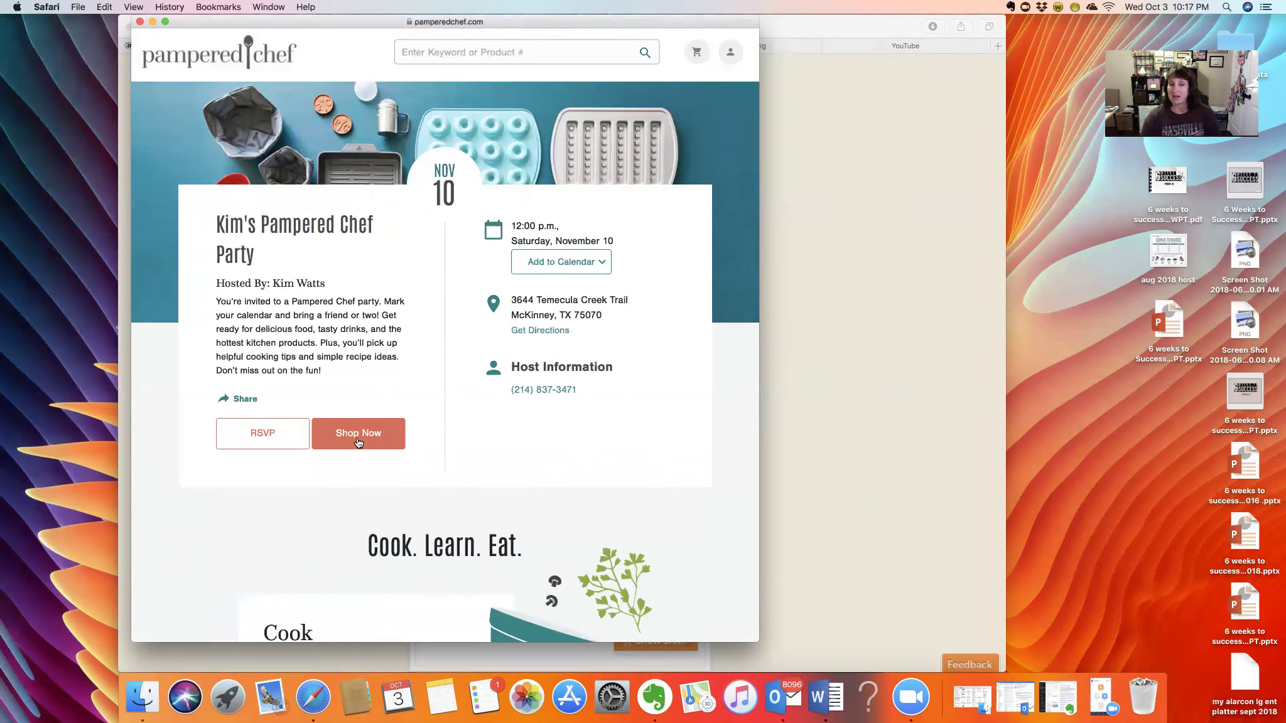
scroll(304, 502, "down", 10)
scroll(304, 498, "down", 3)
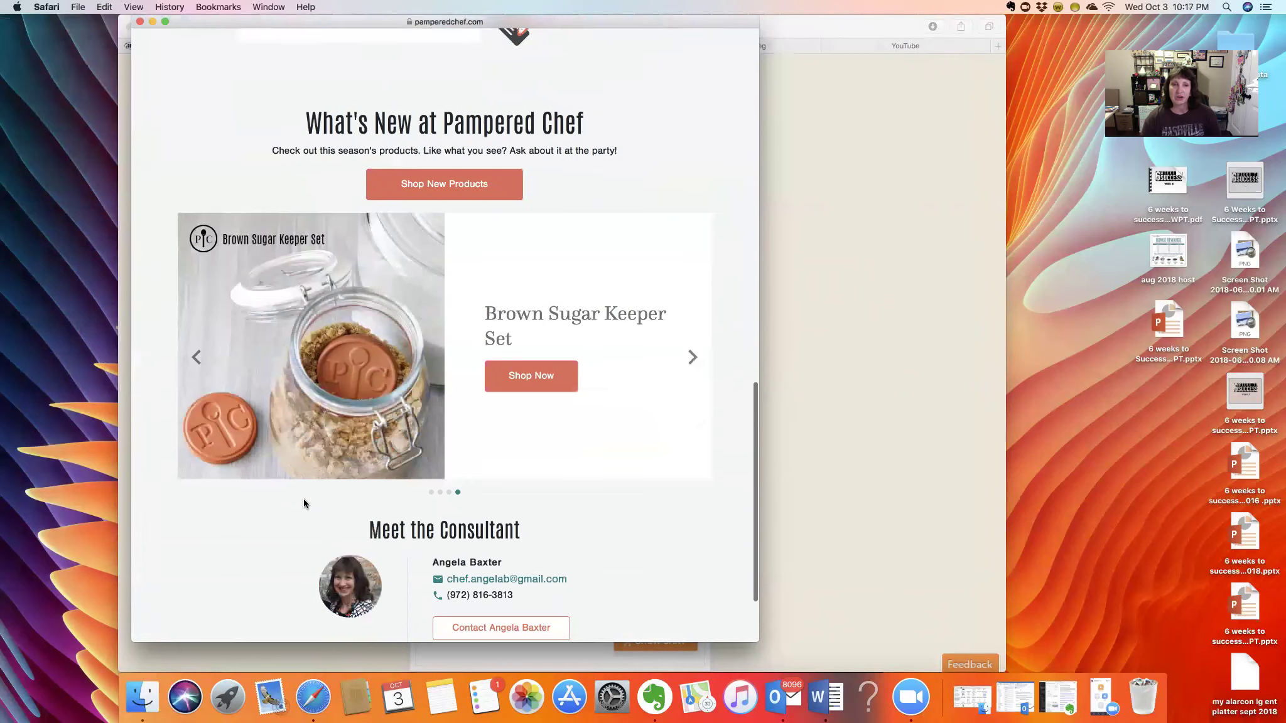
scroll(304, 502, "down", 2)
scroll(304, 502, "down", 2)
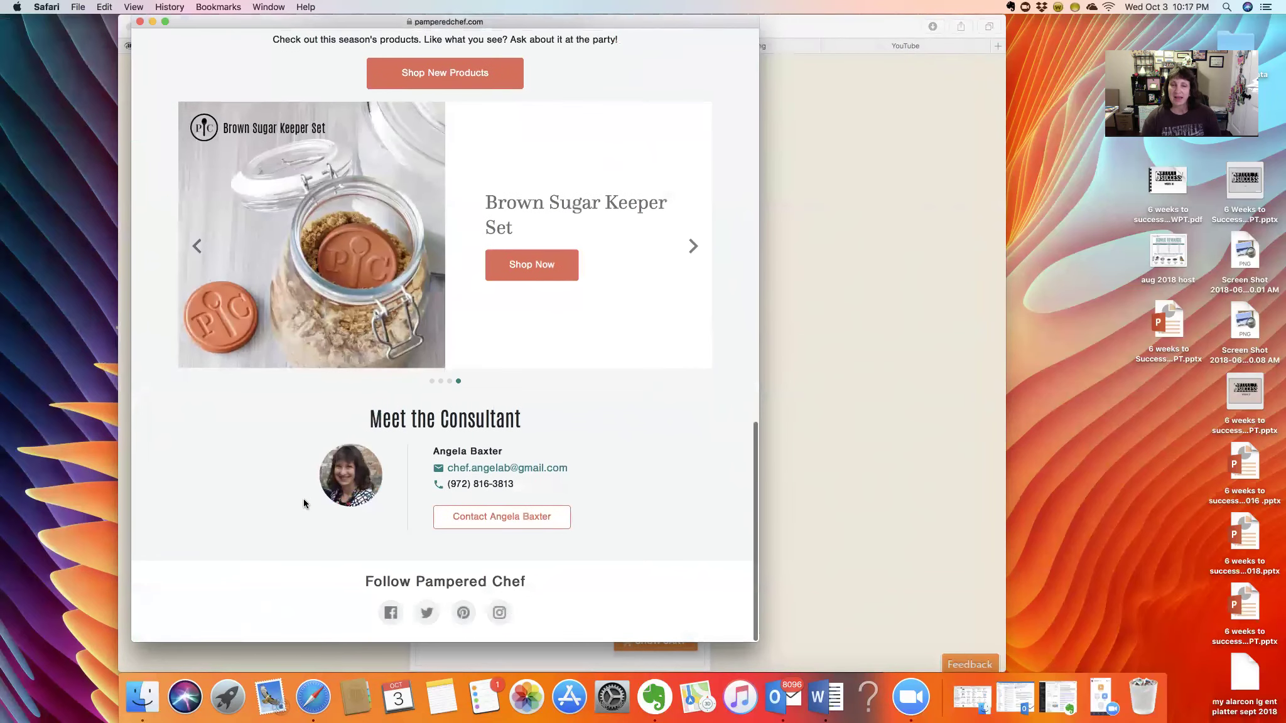
scroll(304, 503, "up", 10)
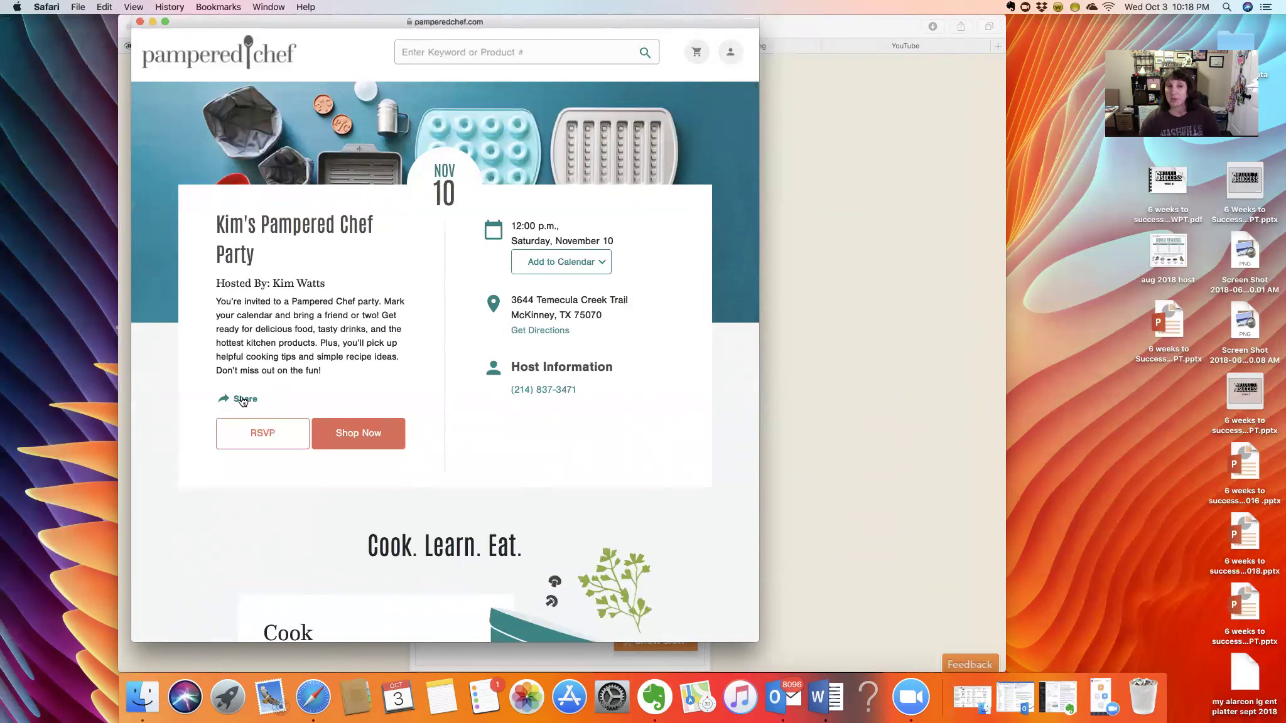
left_click(243, 402)
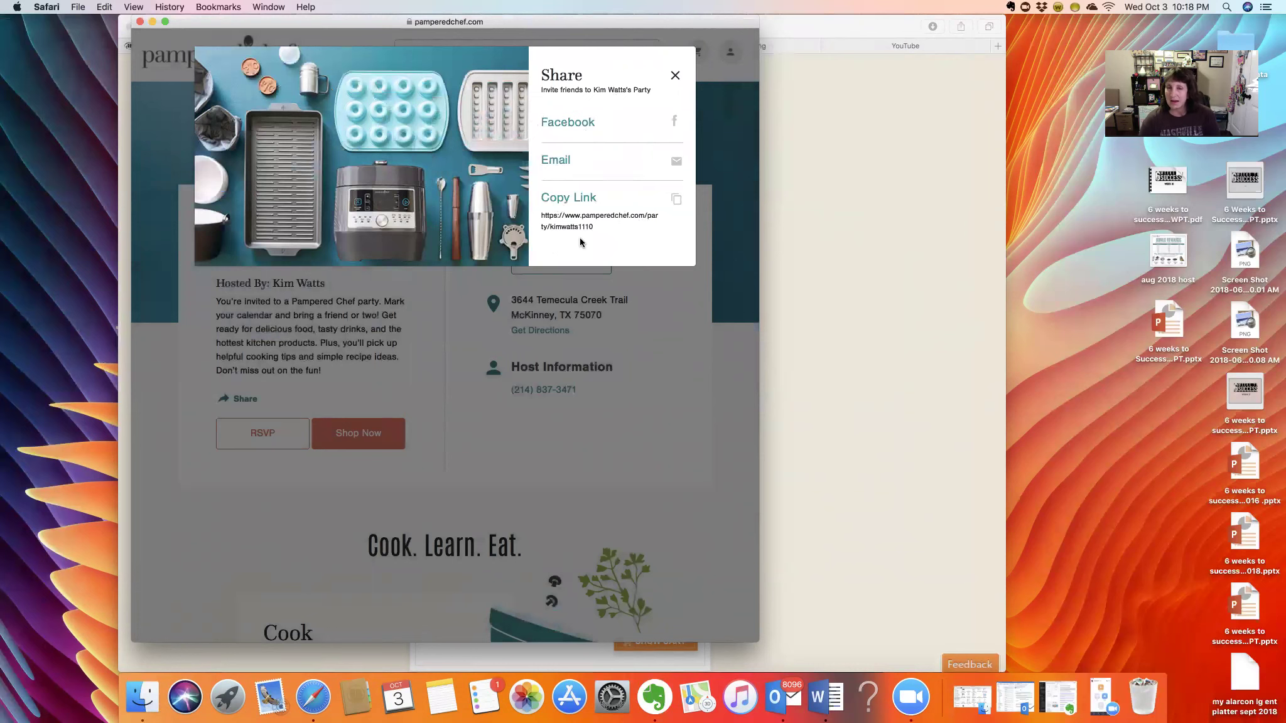
left_click(675, 77)
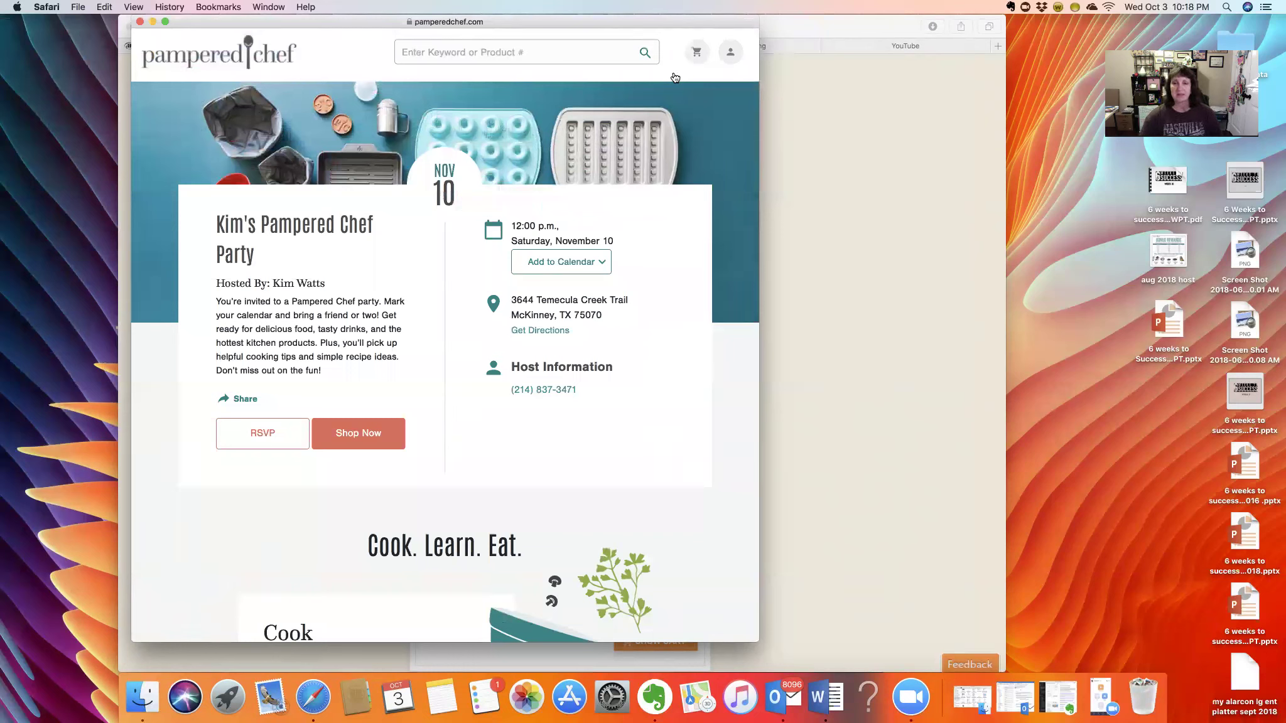
scroll(665, 120, "up", 3)
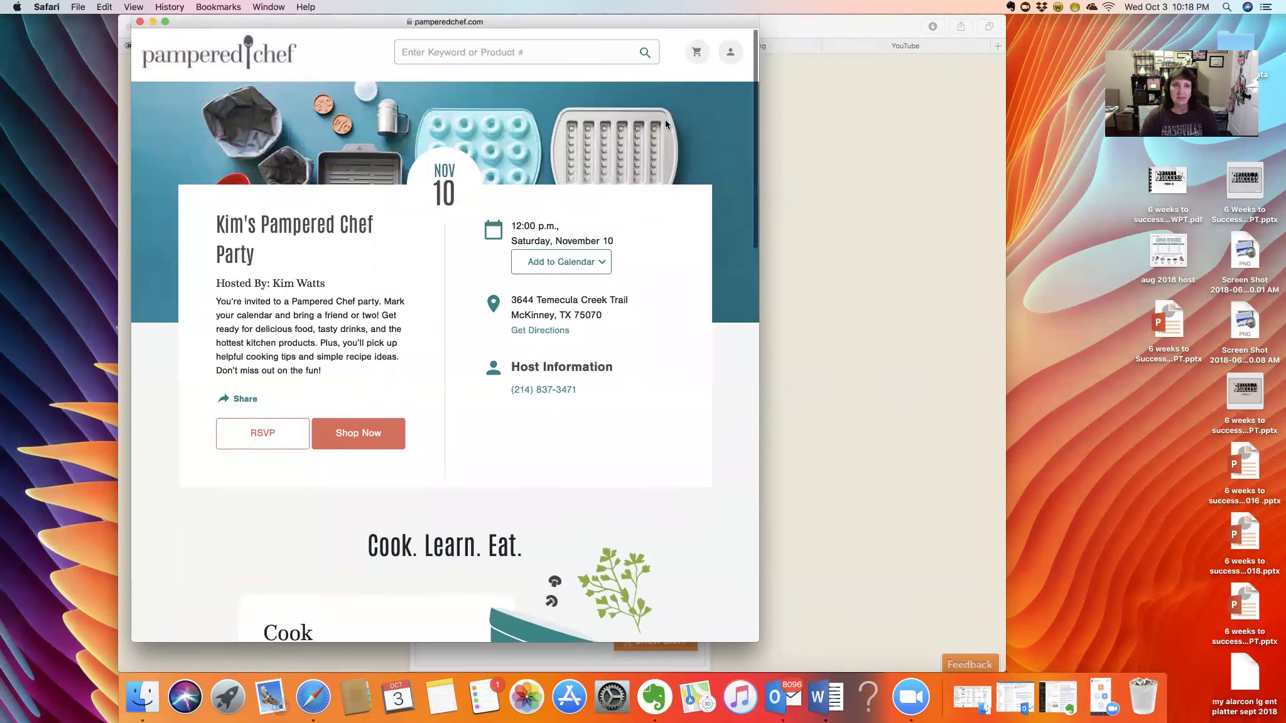
- Close the show page preview and go from the guest list to the host emails
left_click(140, 22)
scroll(300, 286, "up", 15)
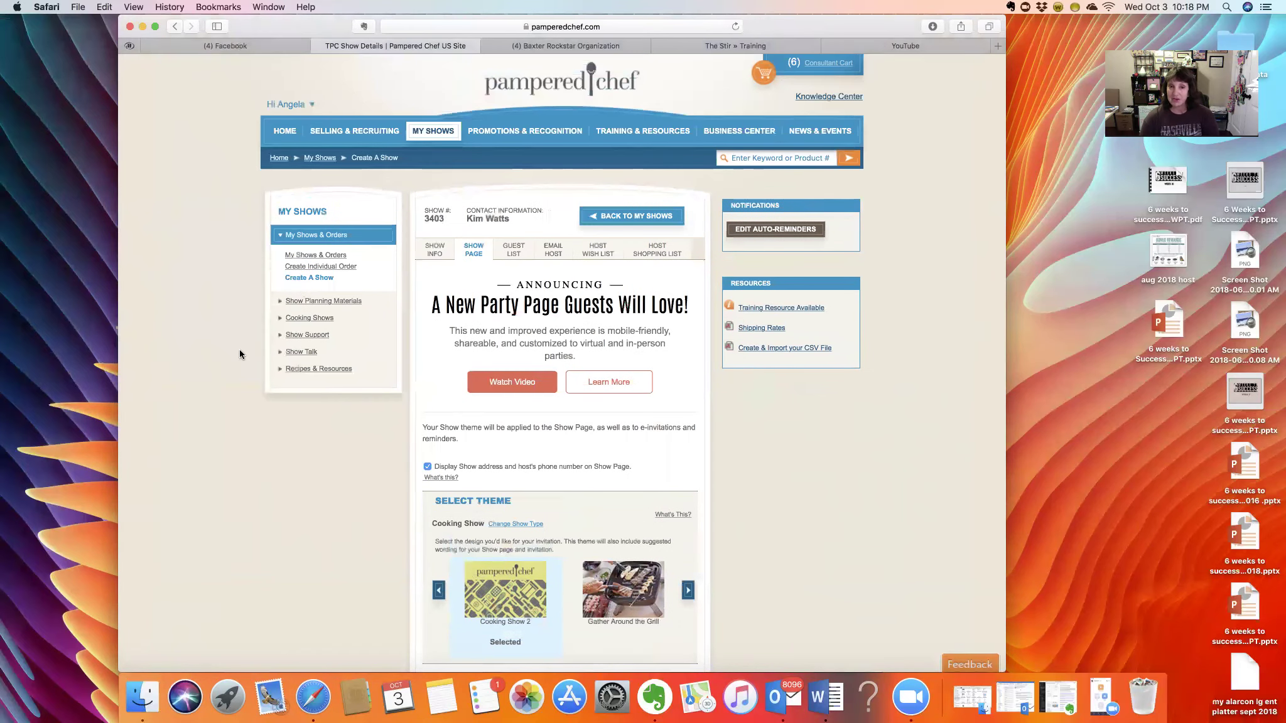
left_click(513, 250)
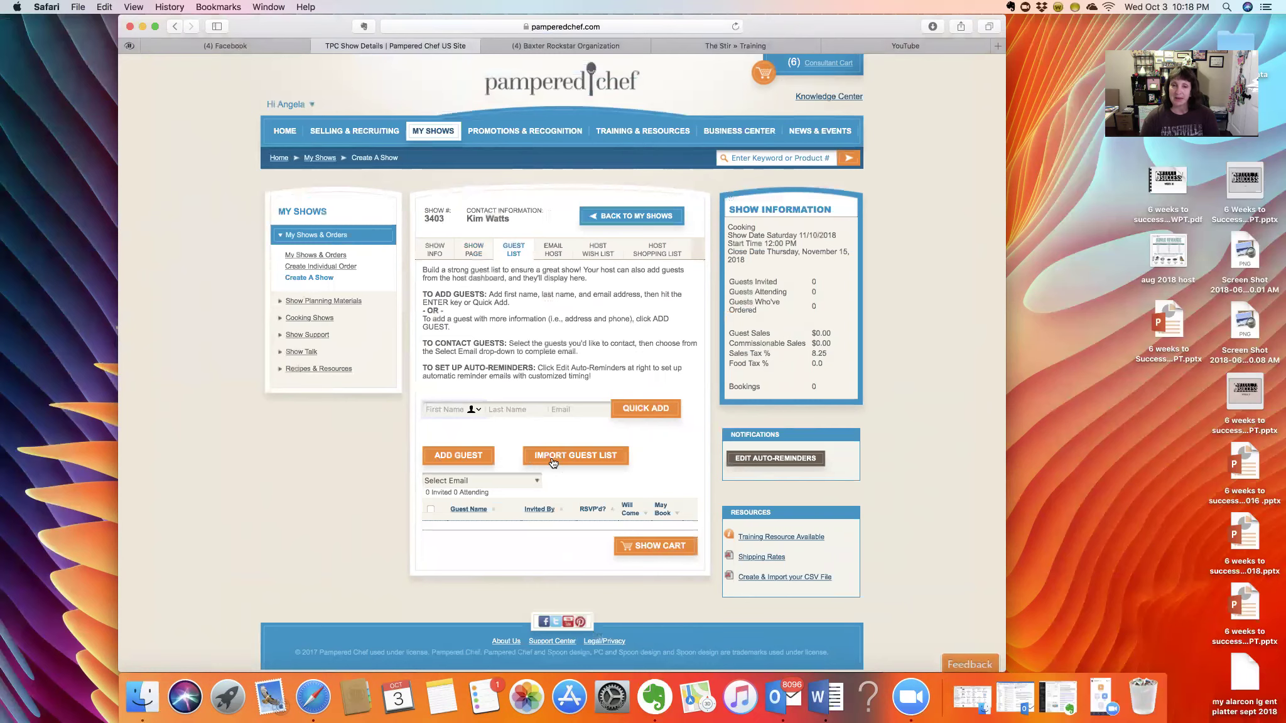
left_click(554, 250)
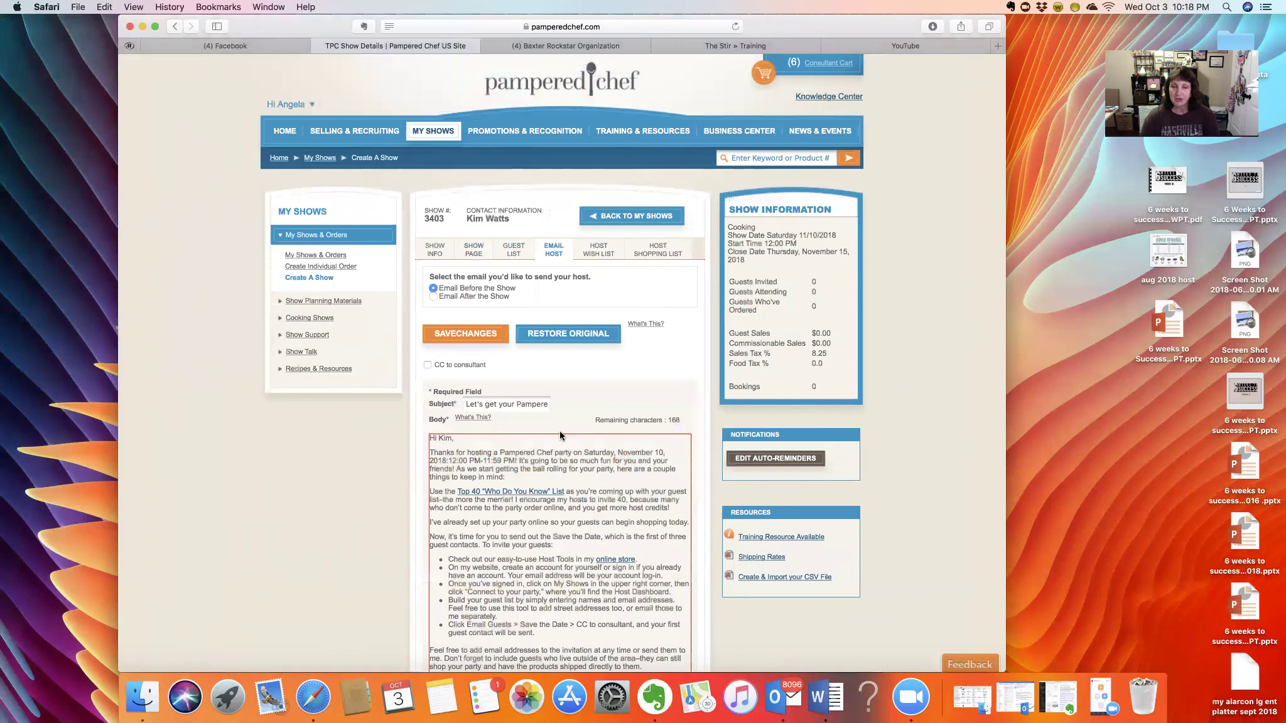
- Look at the after-the-show host email, then return to the before-the-show message
scroll(518, 470, "down", 5)
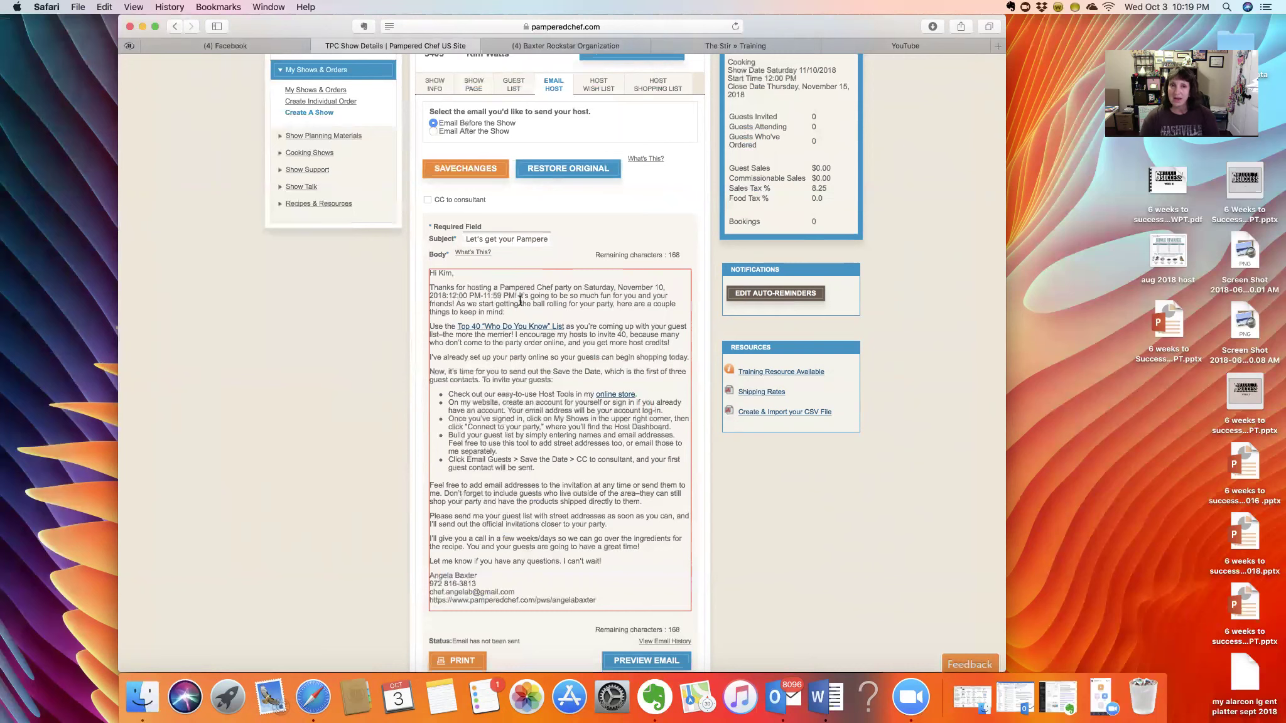
scroll(502, 288, "up", 5)
scroll(465, 270, "up", 1)
left_click(433, 296)
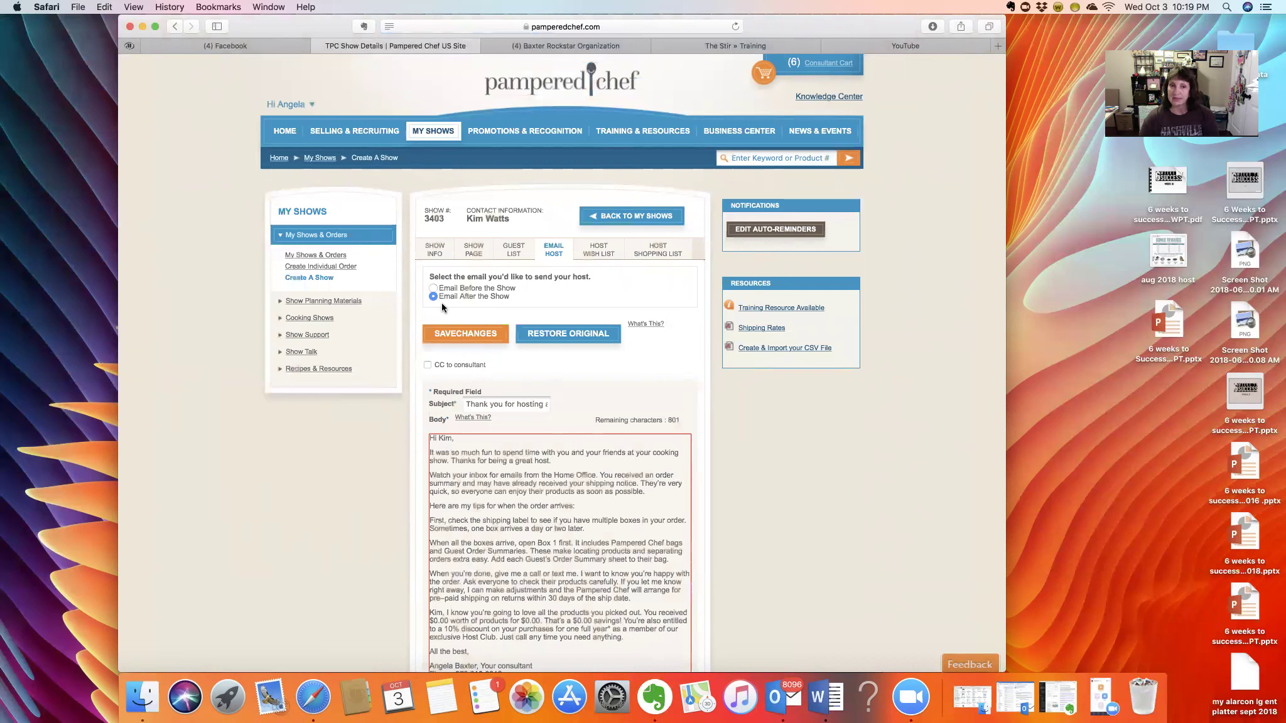
left_click(433, 288)
- Review the host wish list and shopping list, choosing 'create your own', then reopen the party overview
left_click(604, 248)
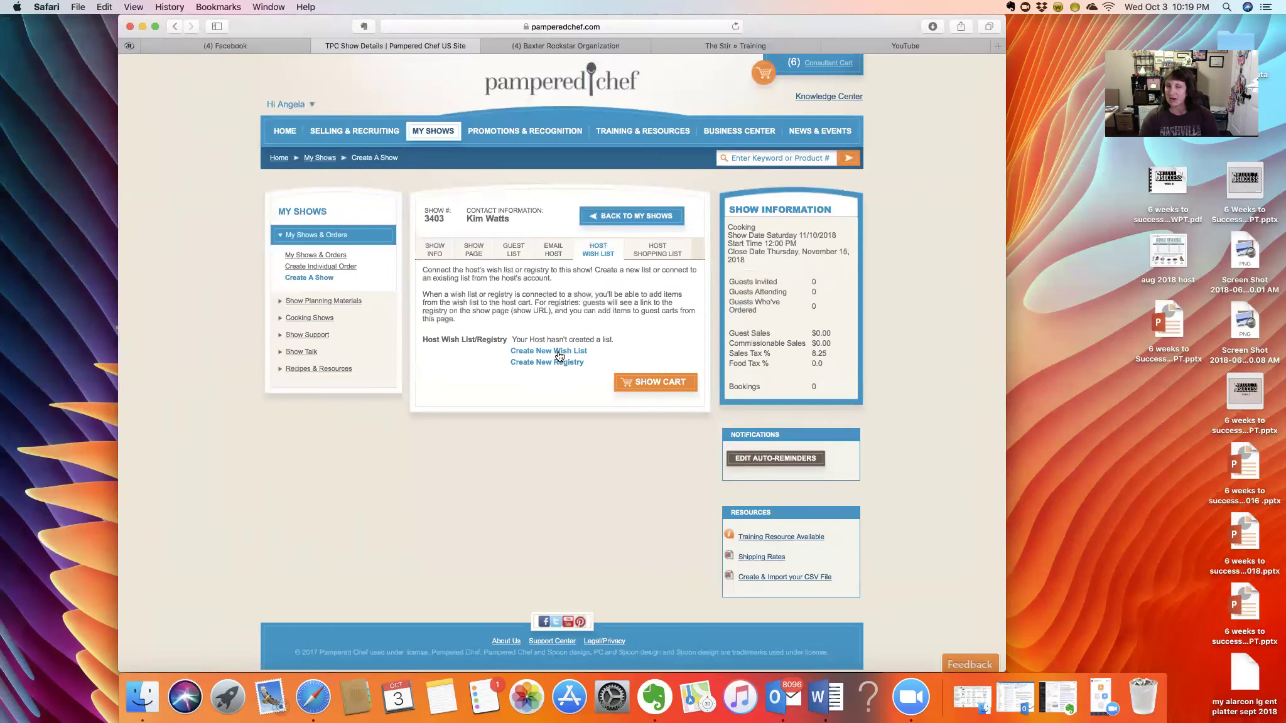
left_click(658, 250)
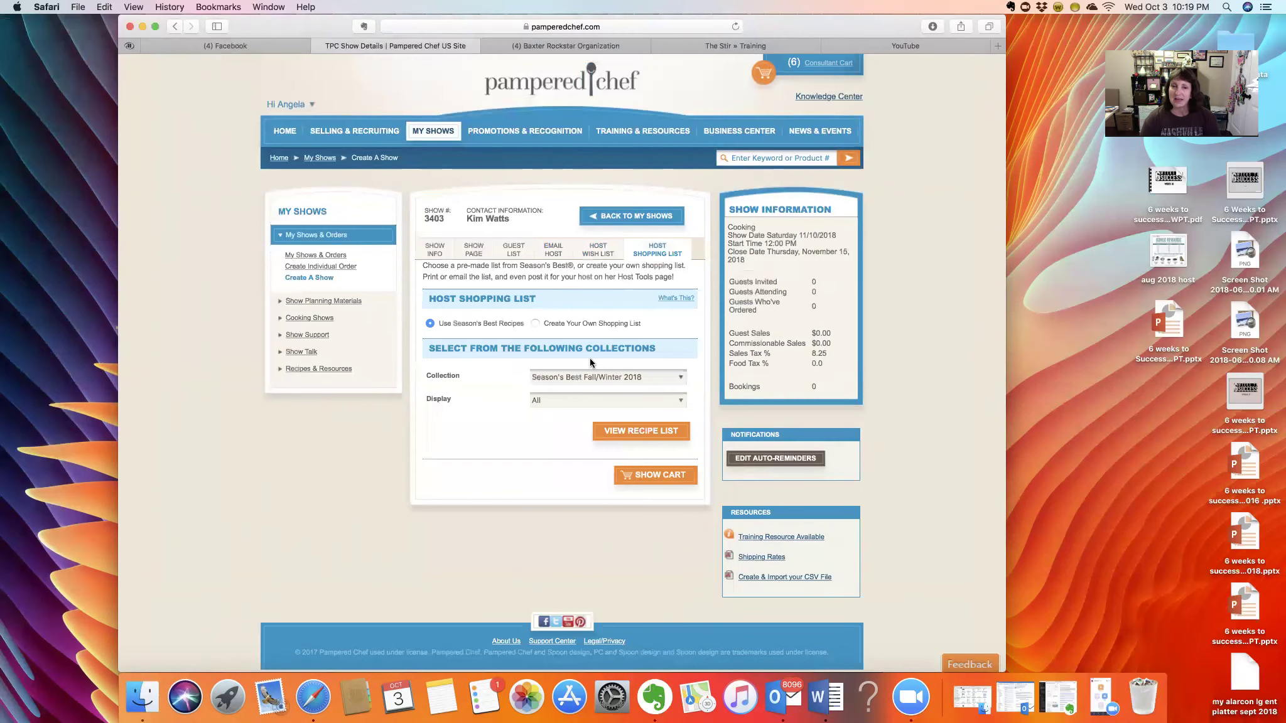
left_click(535, 323)
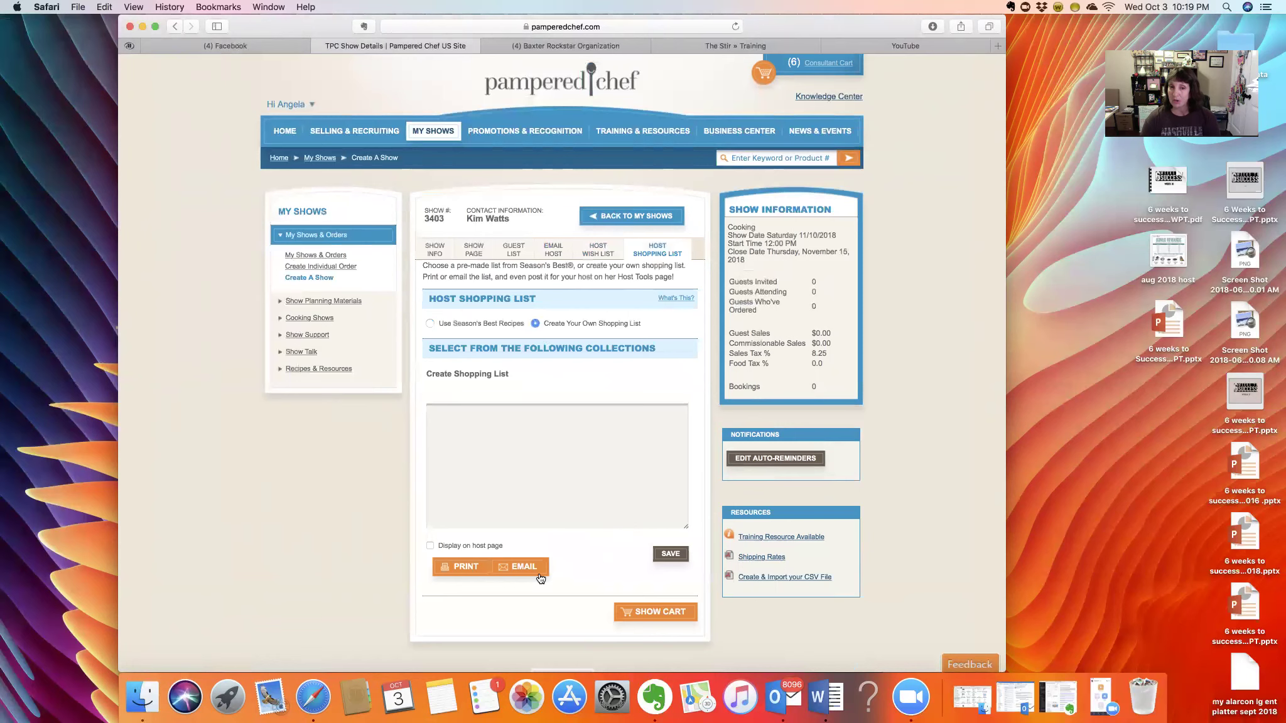
left_click(430, 323)
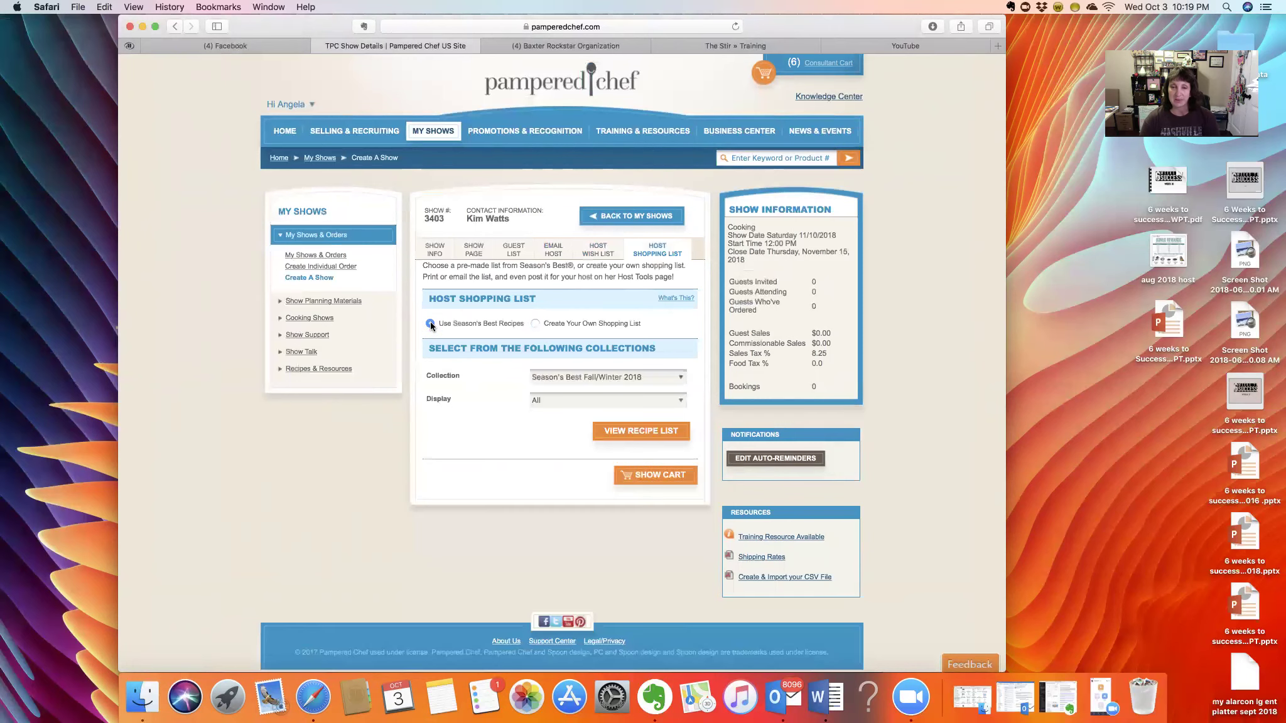
left_click(534, 323)
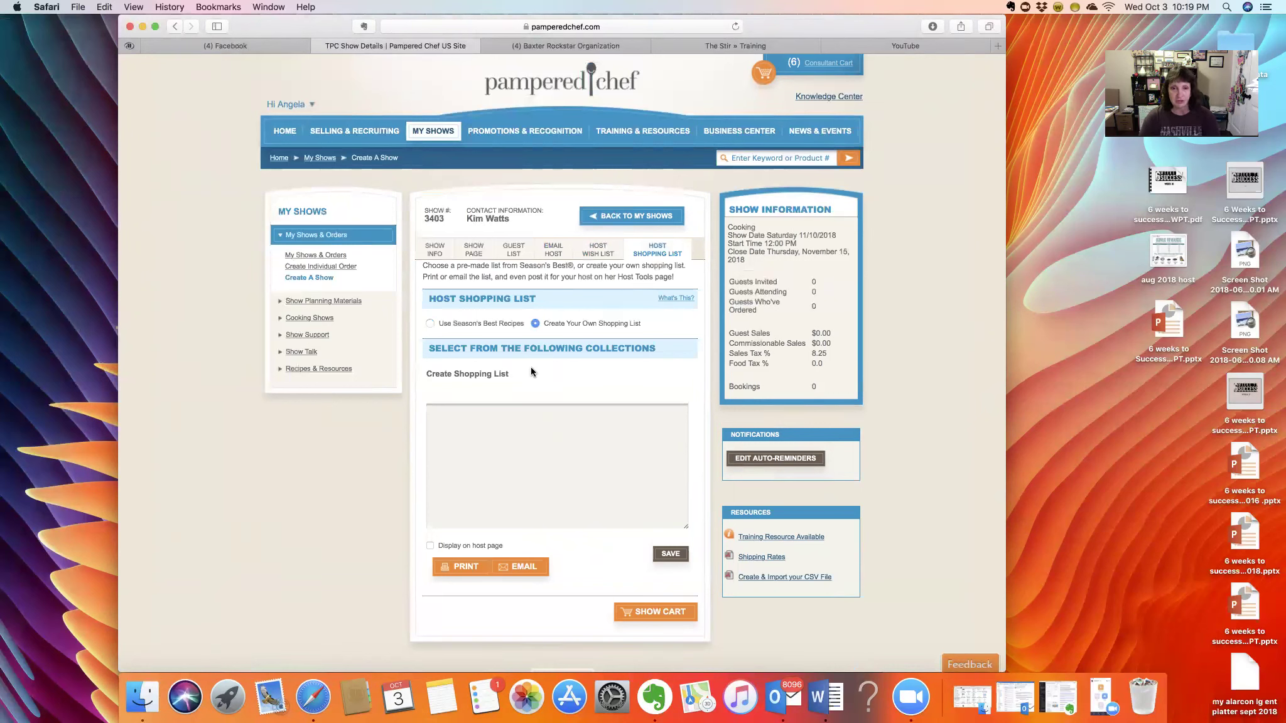
left_click(431, 259)
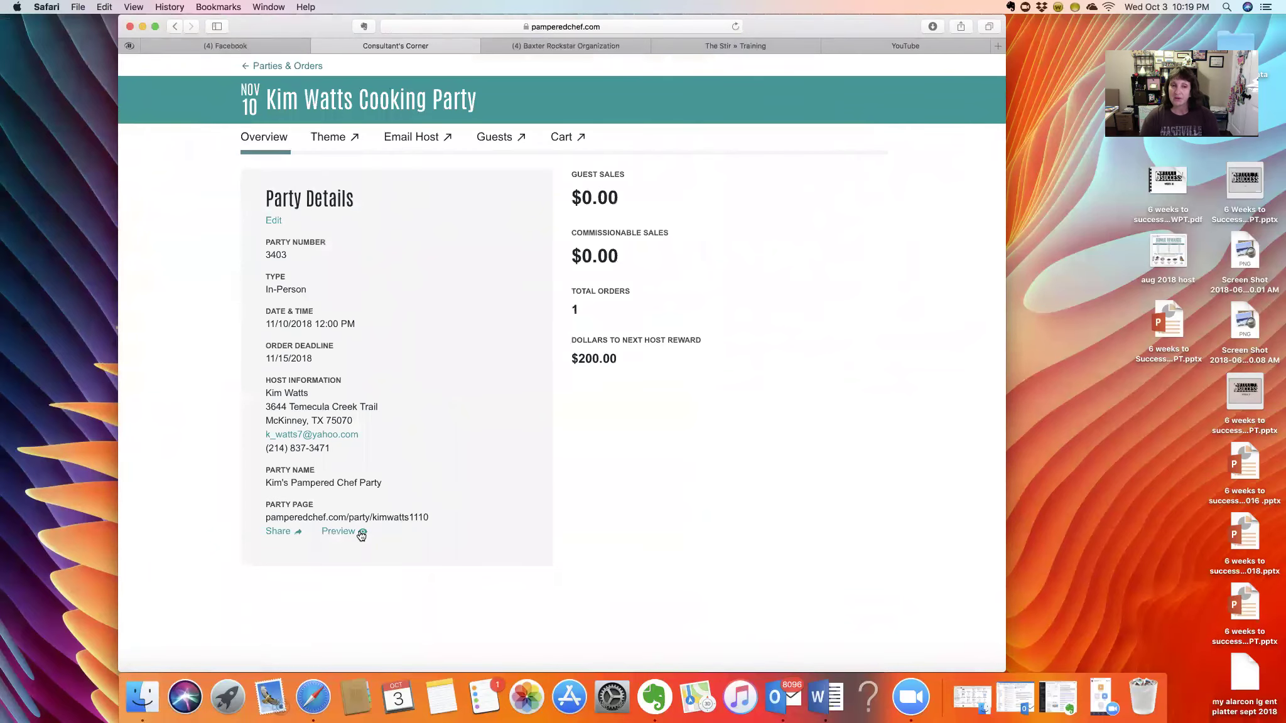
- Preview the party invitation page from the overview and close it again
left_click(361, 532)
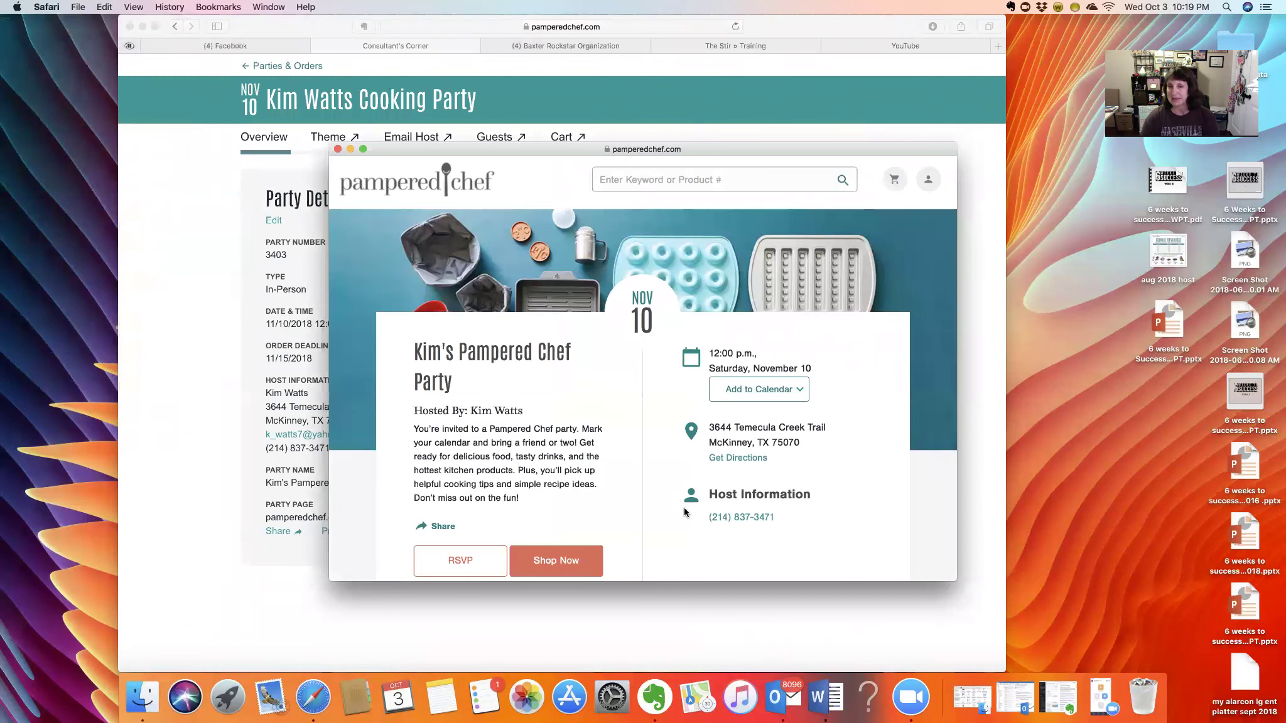
left_click(337, 149)
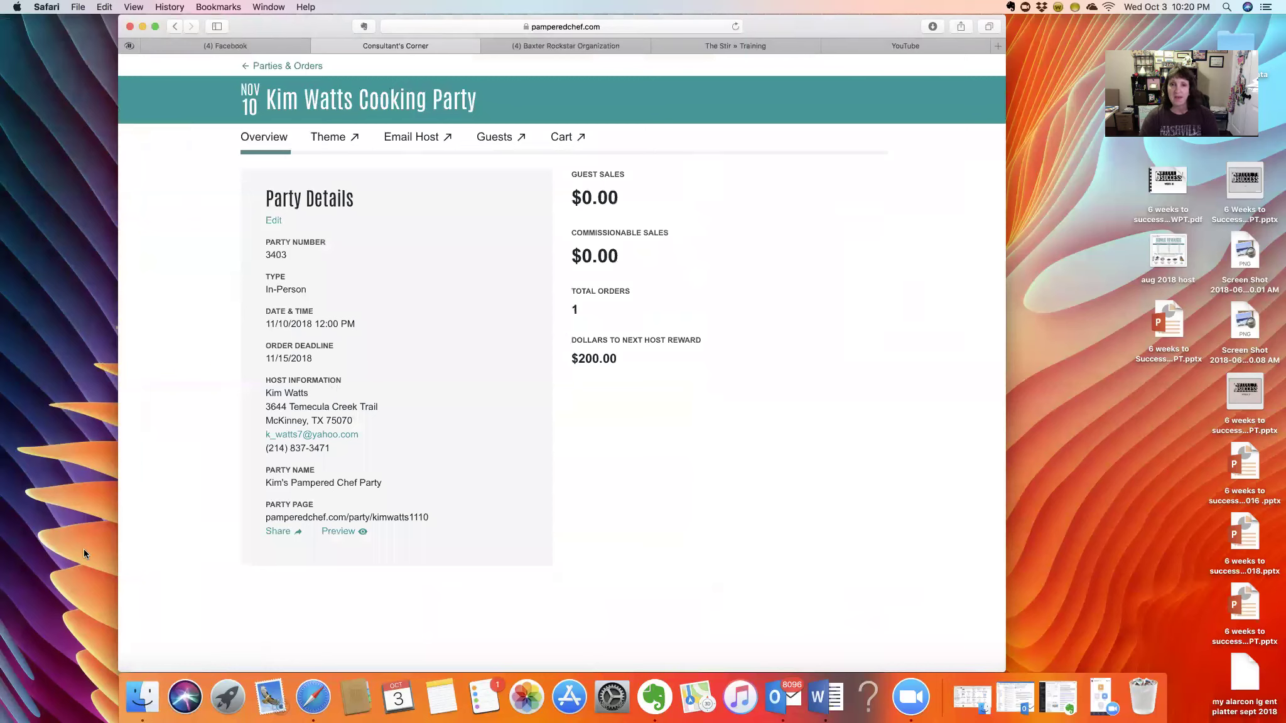
- Show the Parties & Orders list, where the new party should appear at the top as Coming Up
left_click(293, 70)
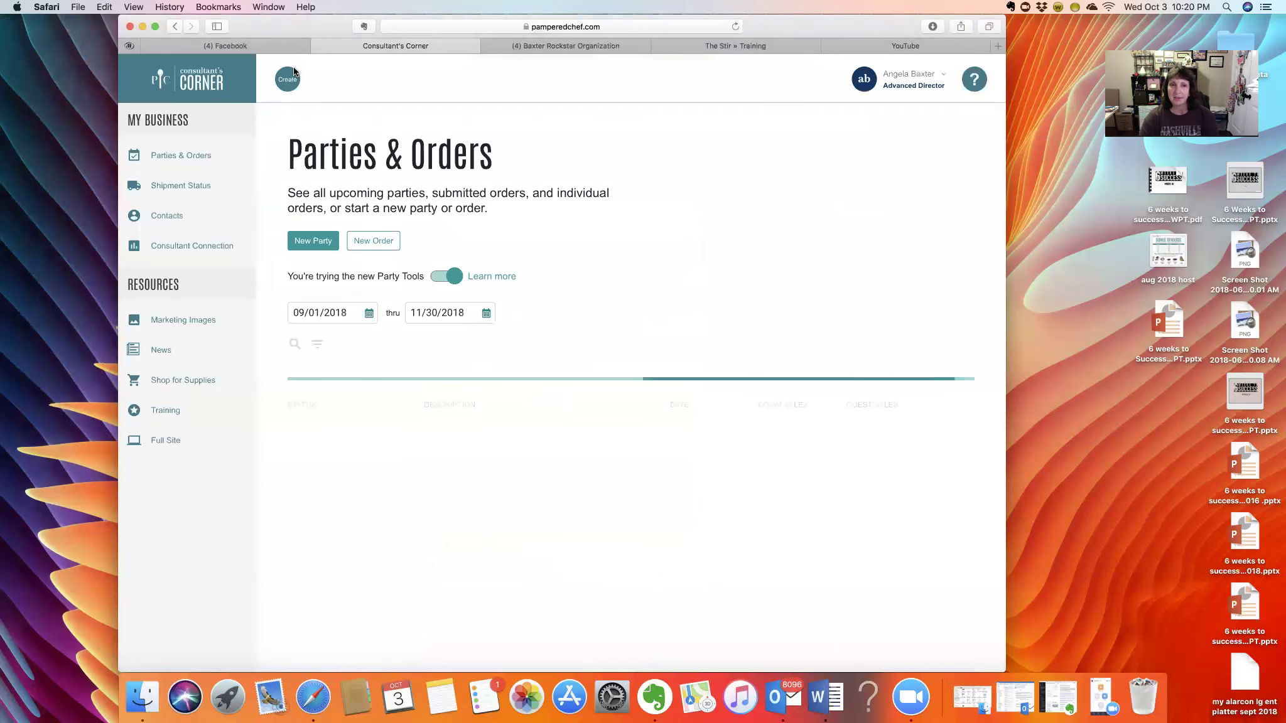